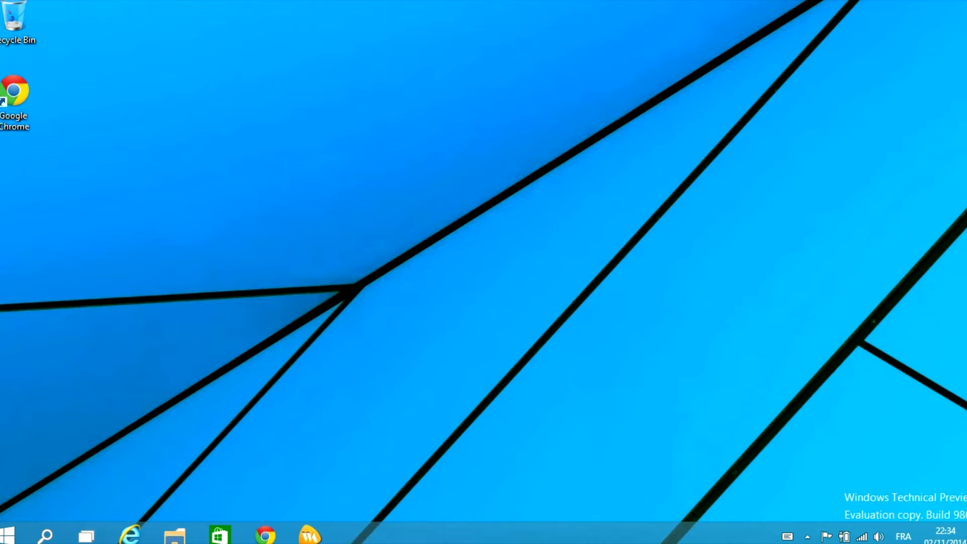
Launch WebAcappella 4, open the PresentationWA project, and show the Fichier menu
left_click(309, 535)
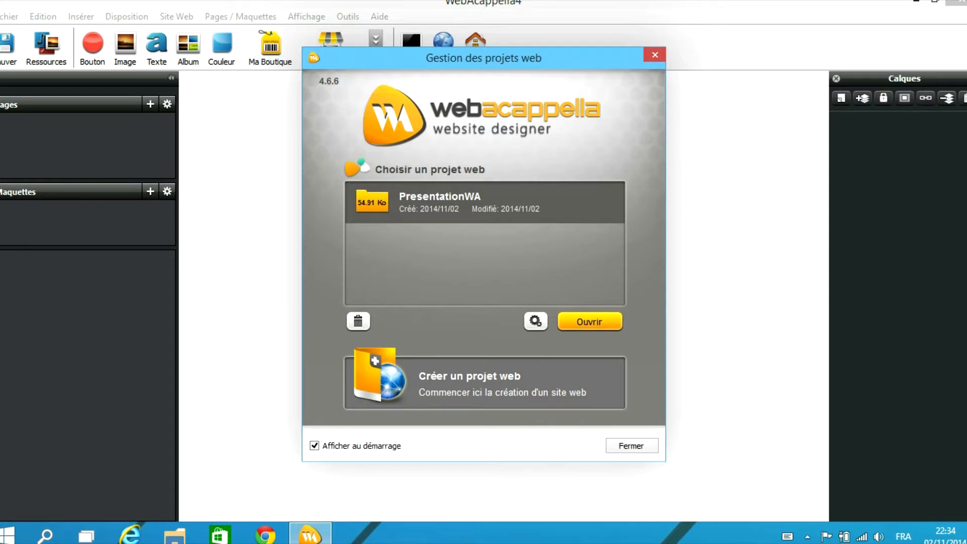
left_click(589, 321)
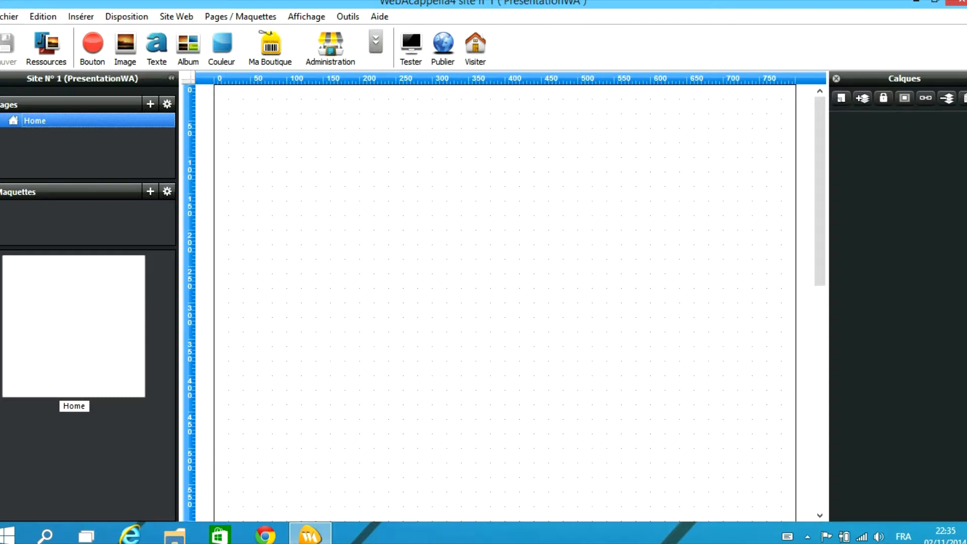
left_click(10, 17)
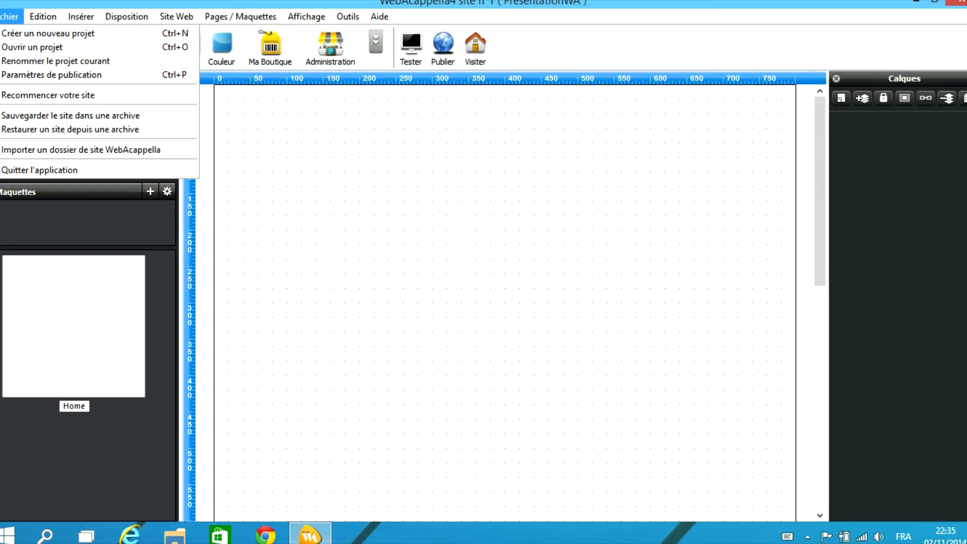
key("Escape")
left_click(43, 17)
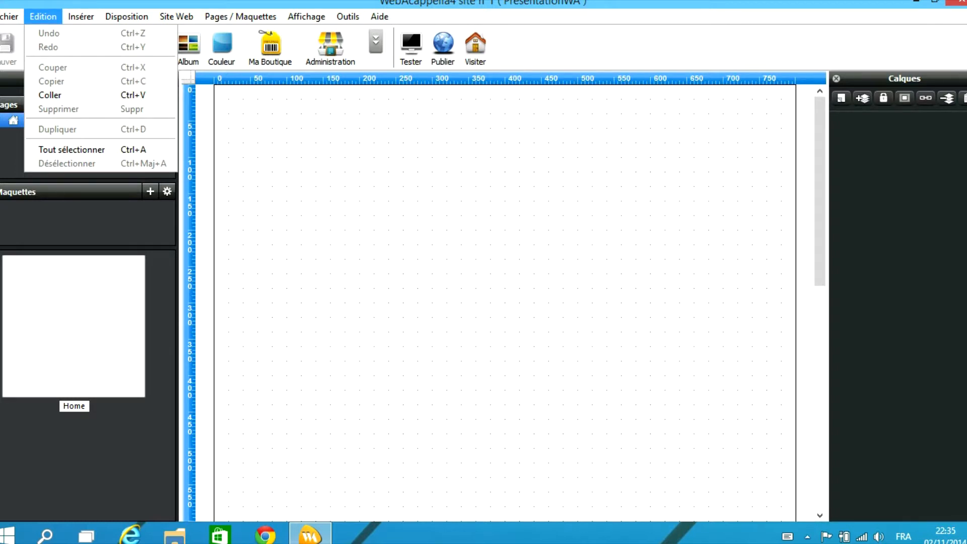
left_click(43, 17)
left_click(81, 16)
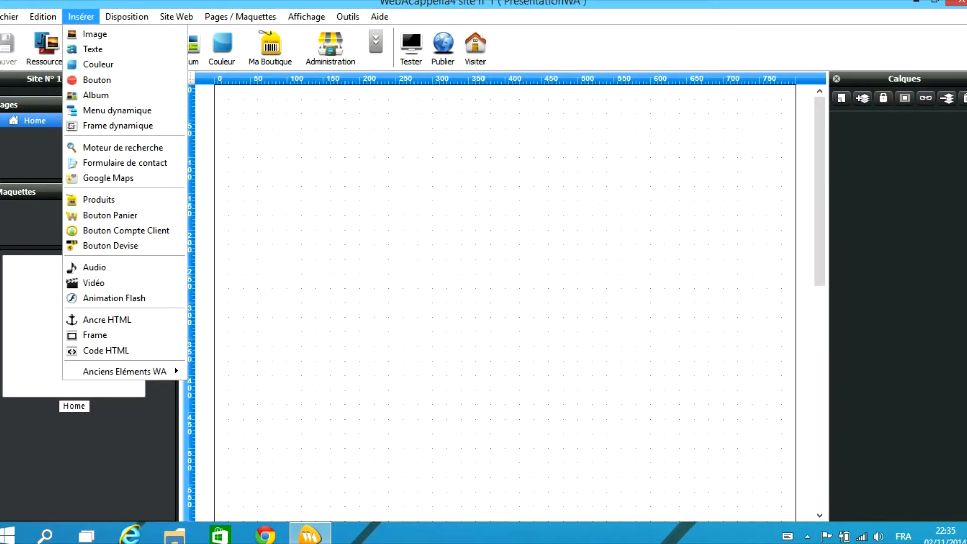
mouse_move(127, 16)
mouse_move(81, 17)
left_click(81, 17)
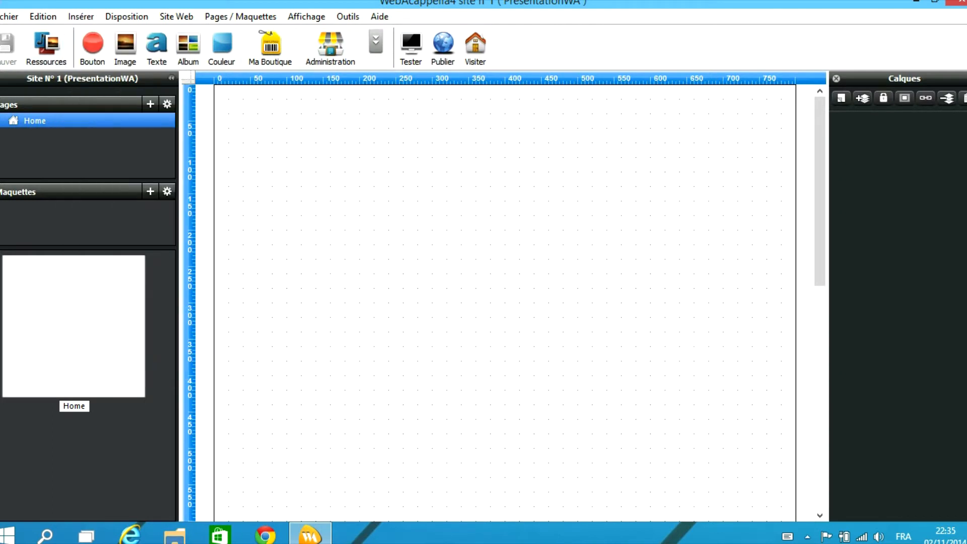
left_click(375, 42)
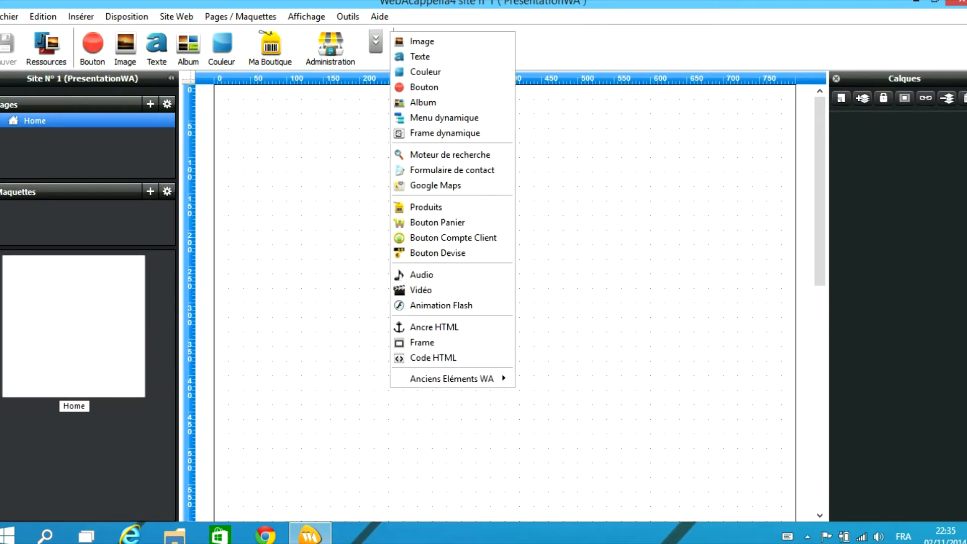
left_click(80, 17)
mouse_move(126, 17)
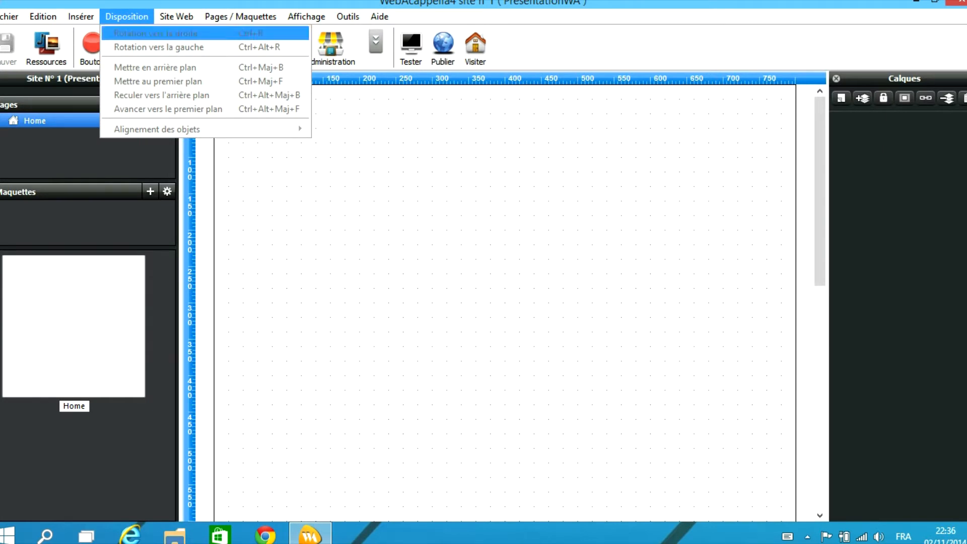
mouse_move(177, 16)
right_click(349, 237)
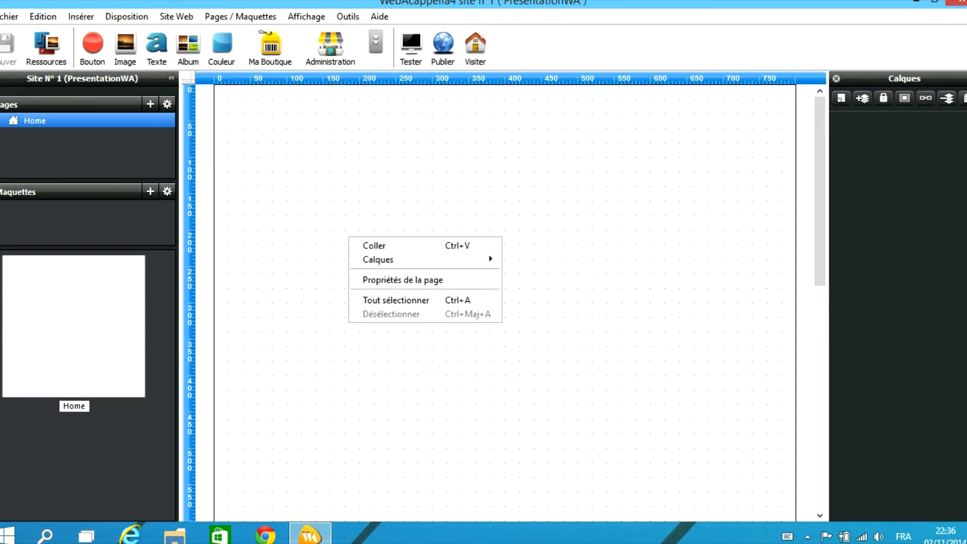
Add a Texte block, drag it right near the page top, and move the Texte panel down
left_click(323, 212)
left_click(157, 49)
left_click_drag(272, 143, 403, 153)
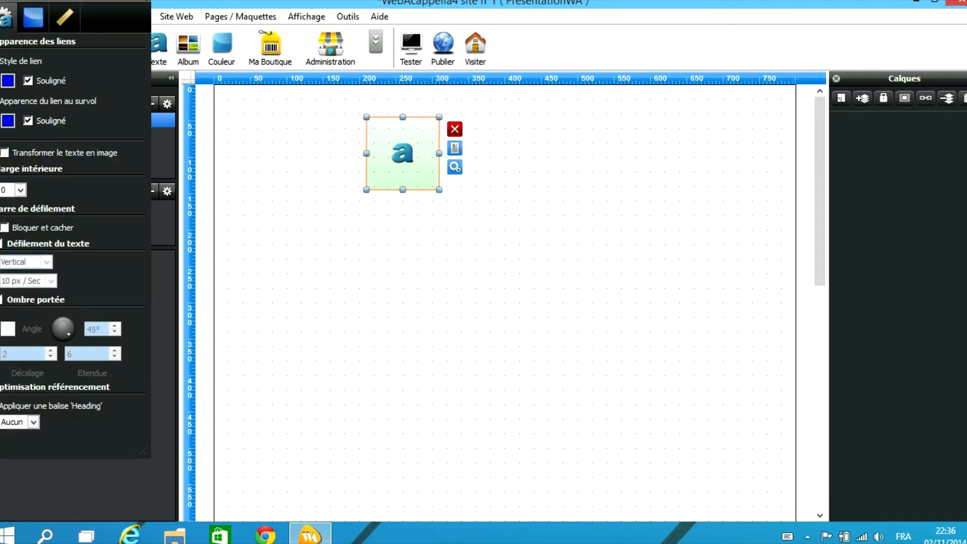
right_click(415, 154)
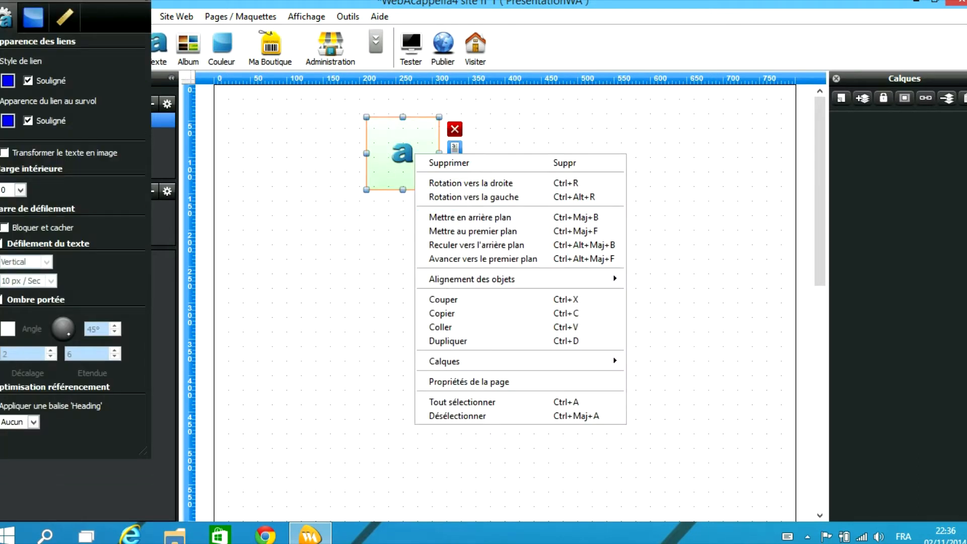
key("Escape")
left_click_drag(75, 0, 120, 170)
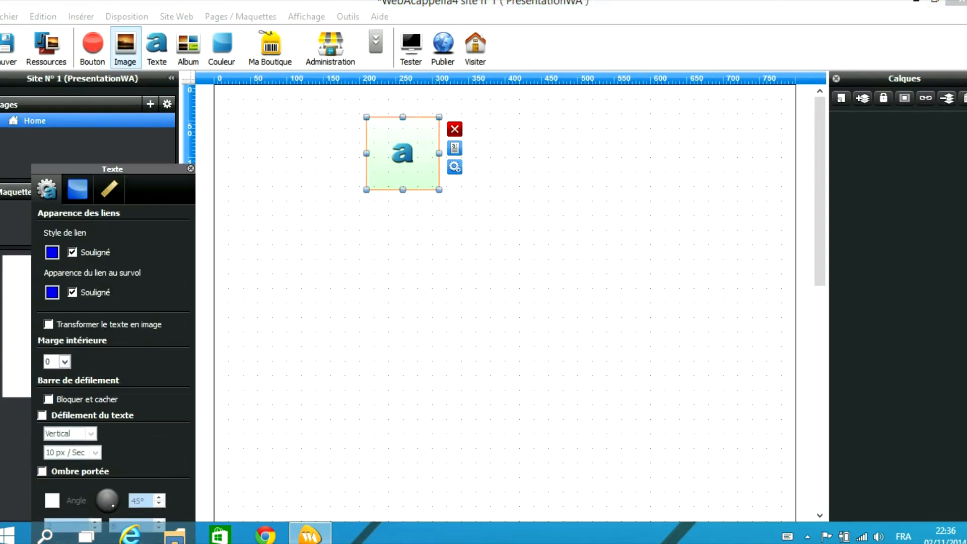
Browse the Disposition menu and the text block's context menu without changing anything
left_click(127, 16)
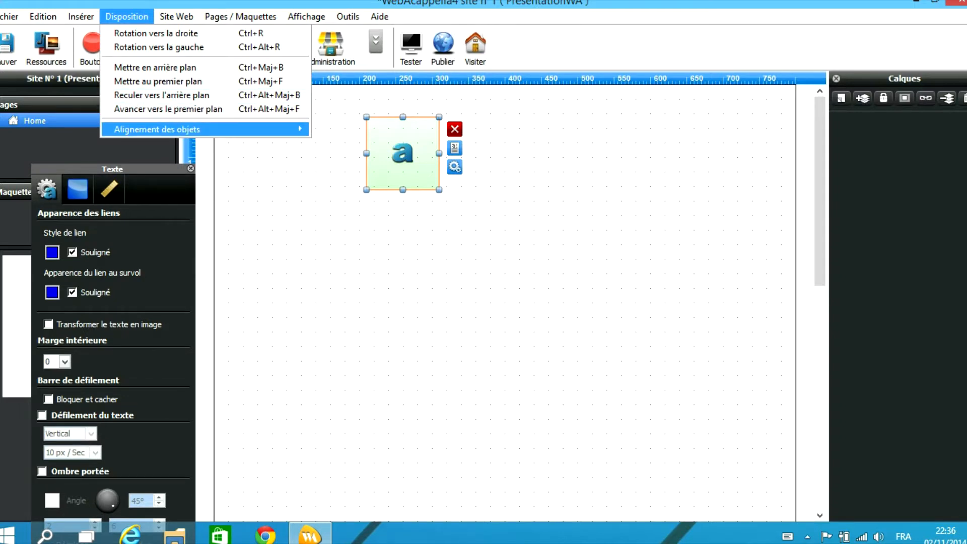
mouse_move(157, 130)
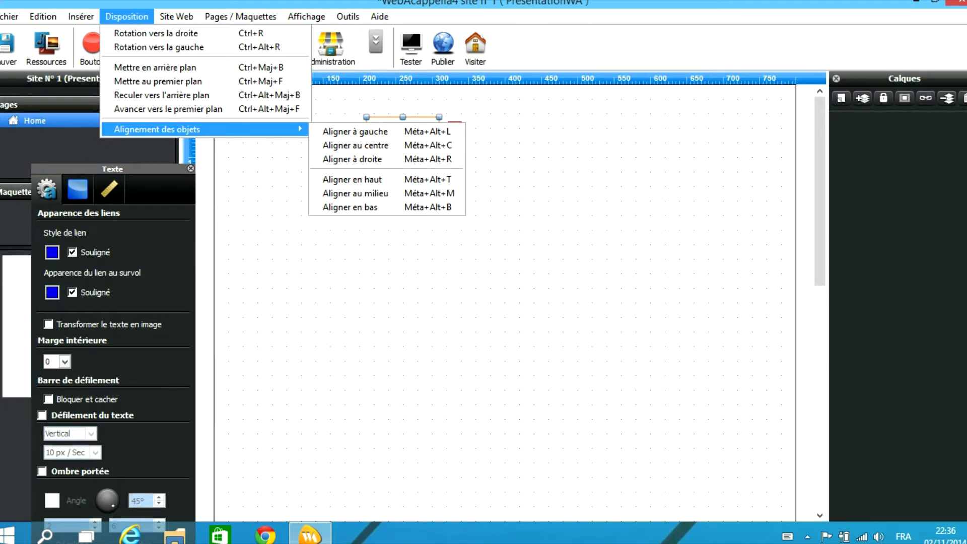
left_click(483, 242)
left_click(403, 153)
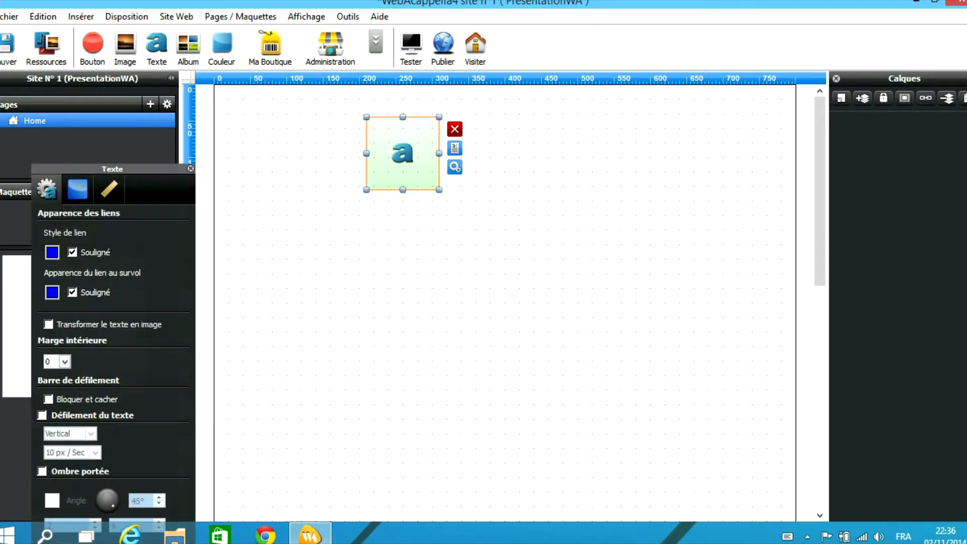
left_click(126, 17)
mouse_move(176, 17)
right_click(422, 153)
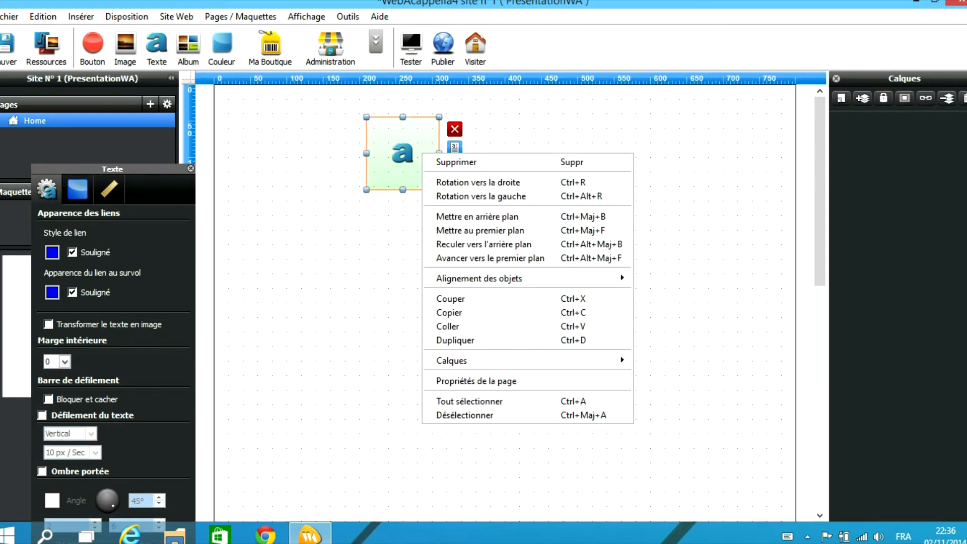
key("Escape")
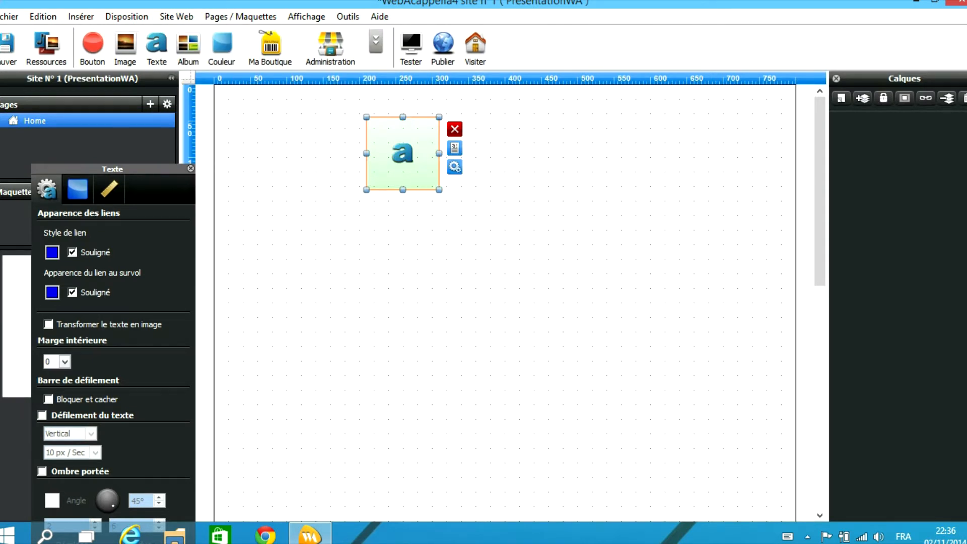
left_click(176, 17)
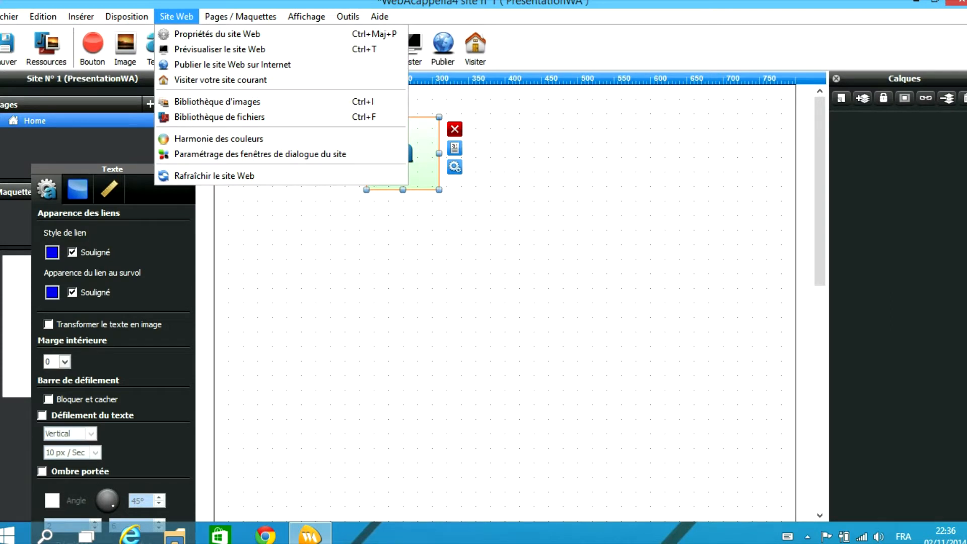
Open Site Web > Propriétés du site Web, then bring up Chrome on Google
left_click(217, 35)
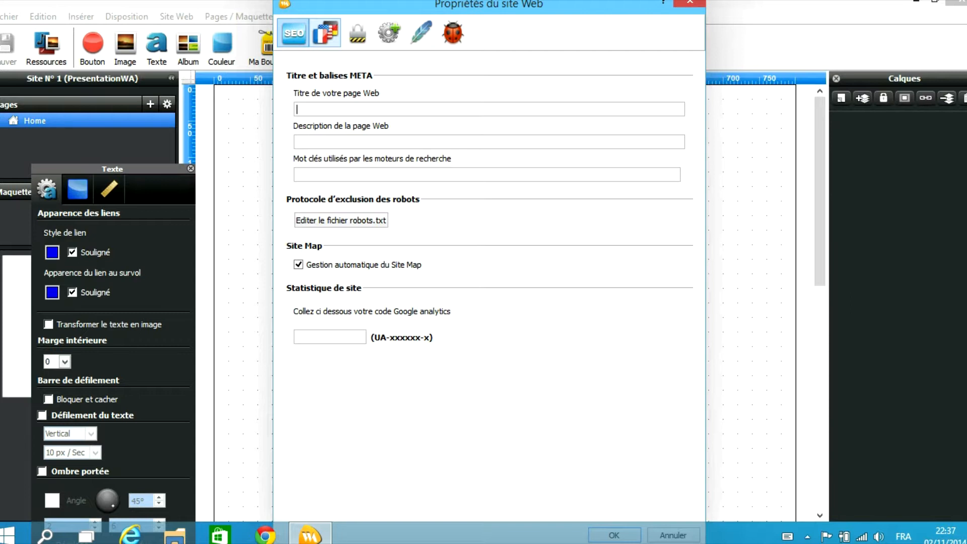
left_click(265, 535)
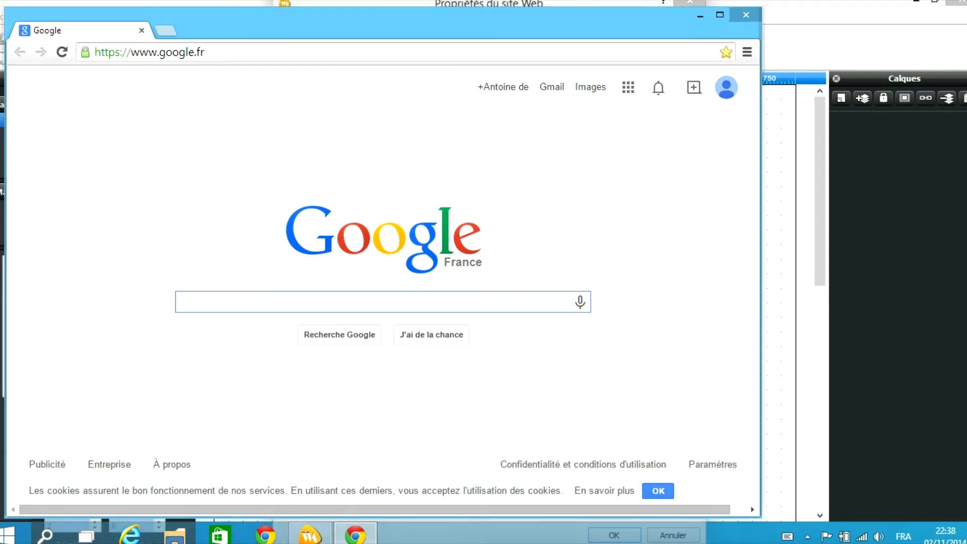
Search Google for 'cybersoftcreation', scroll the results, then close Chrome
left_click(700, 16)
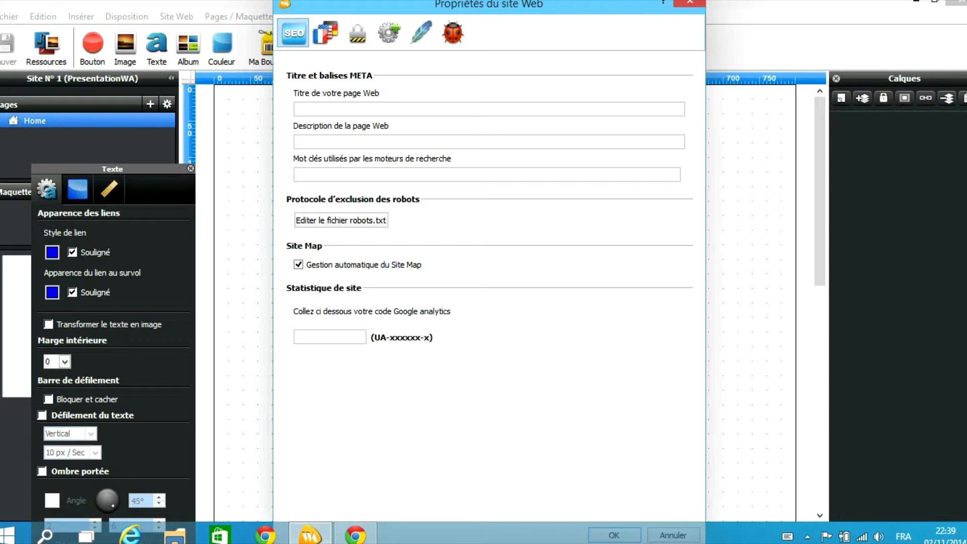
type("cyber")
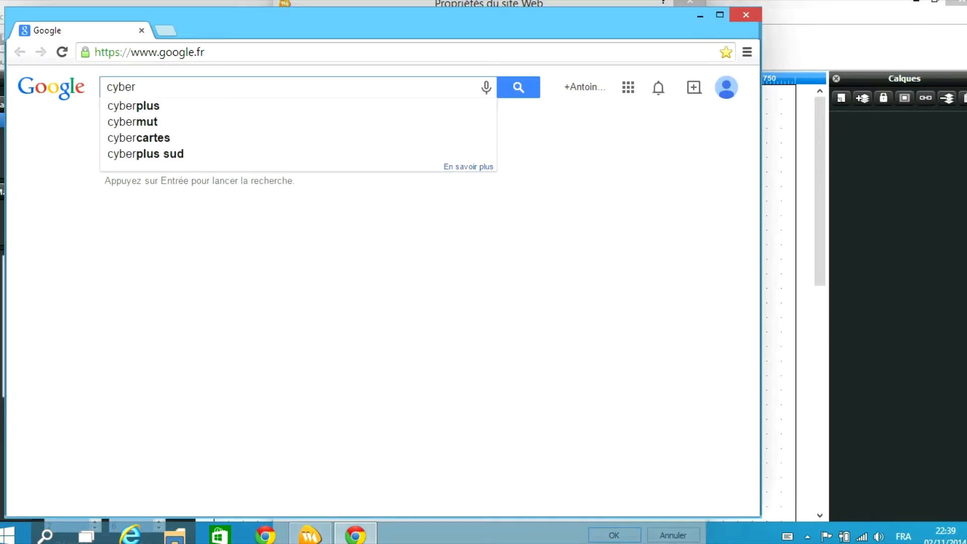
type("softcreation")
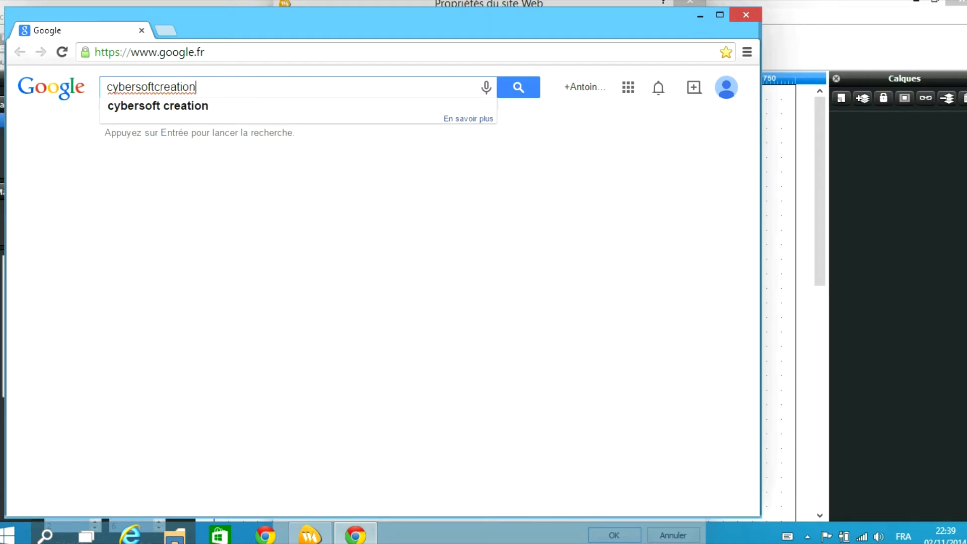
key("Return")
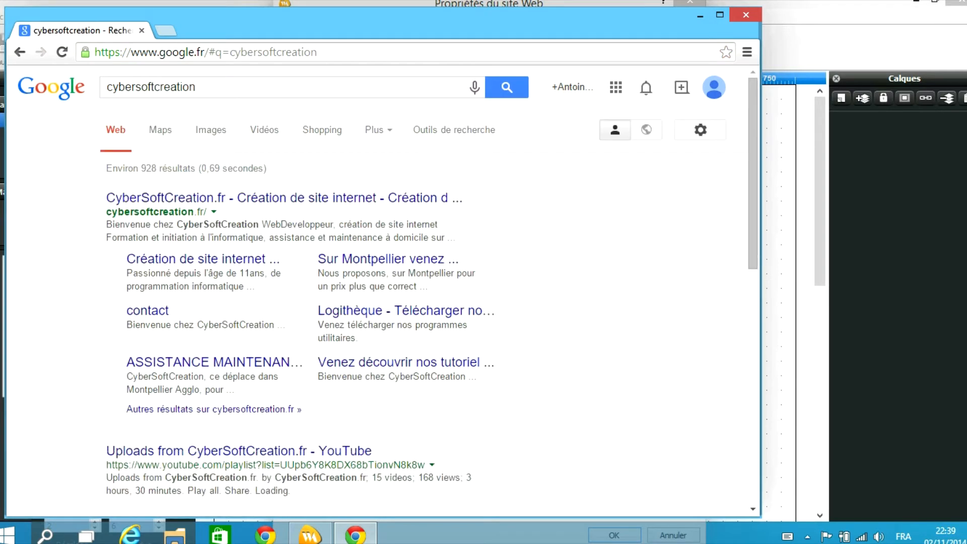
scroll(201, 251, "down", 2)
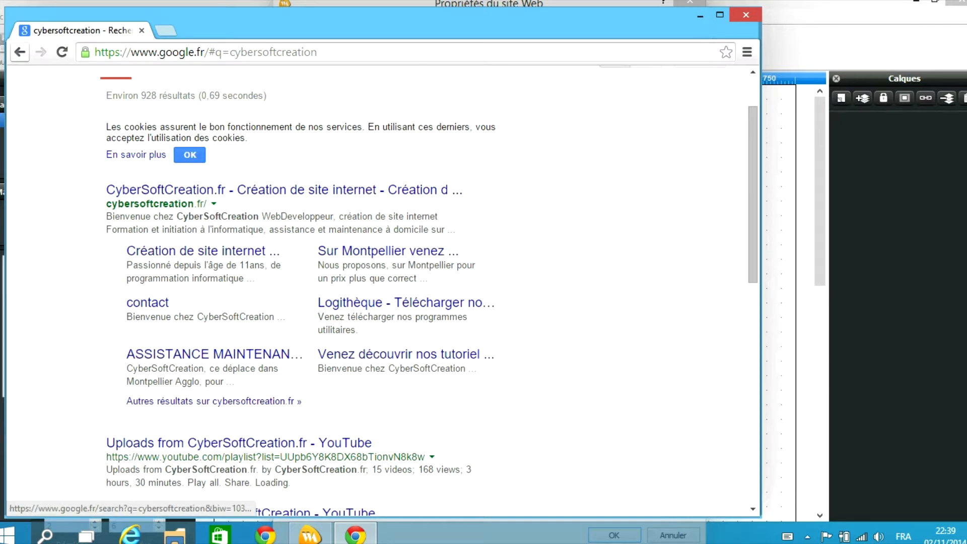
left_click(141, 31)
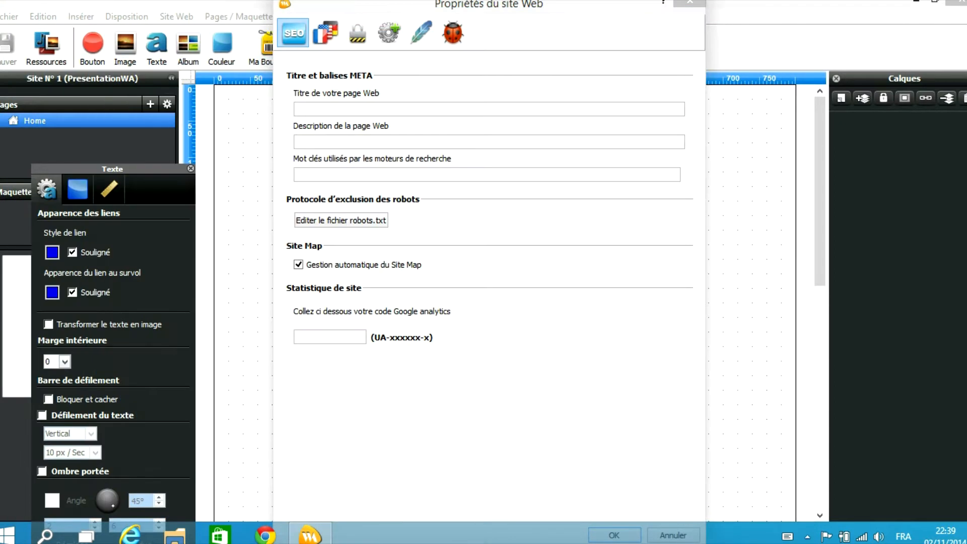
Toggle 'Activer la gestion du multilangage' on and off, leaving it off, then view Protection des pages
left_click(297, 175)
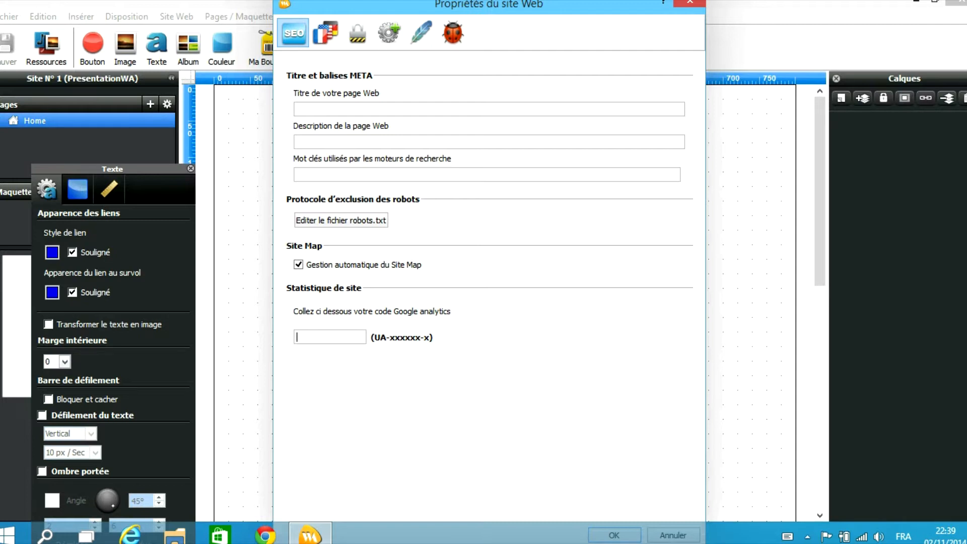
left_click(325, 33)
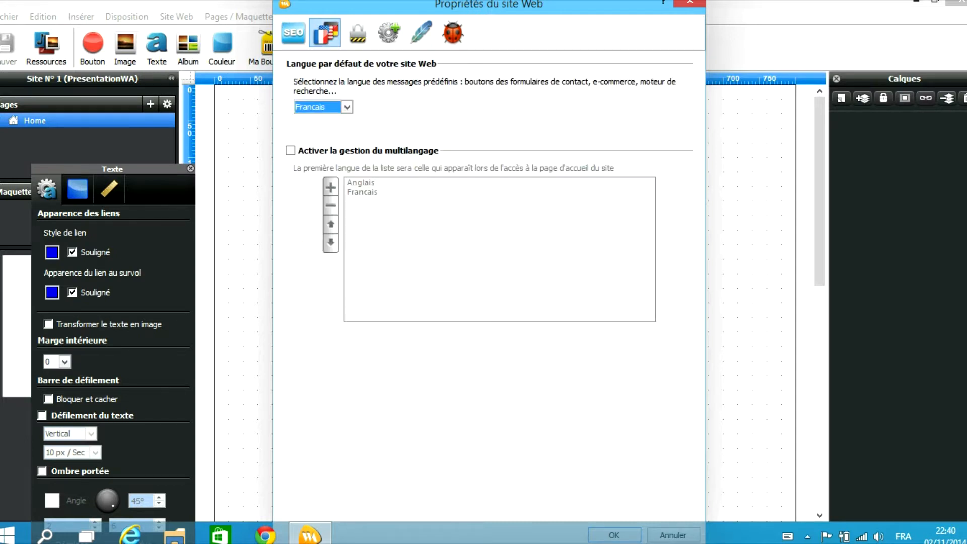
left_click(291, 151)
left_click(291, 151)
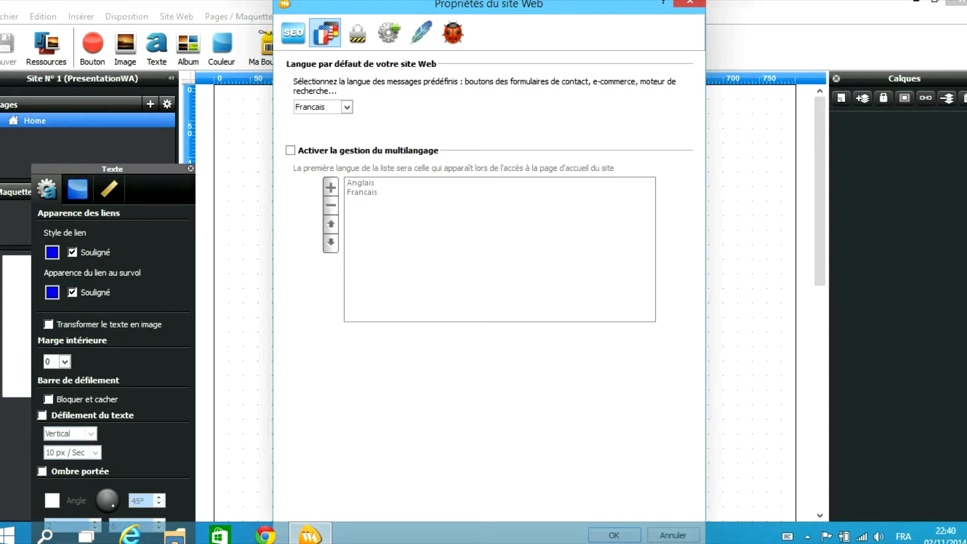
left_click(291, 151)
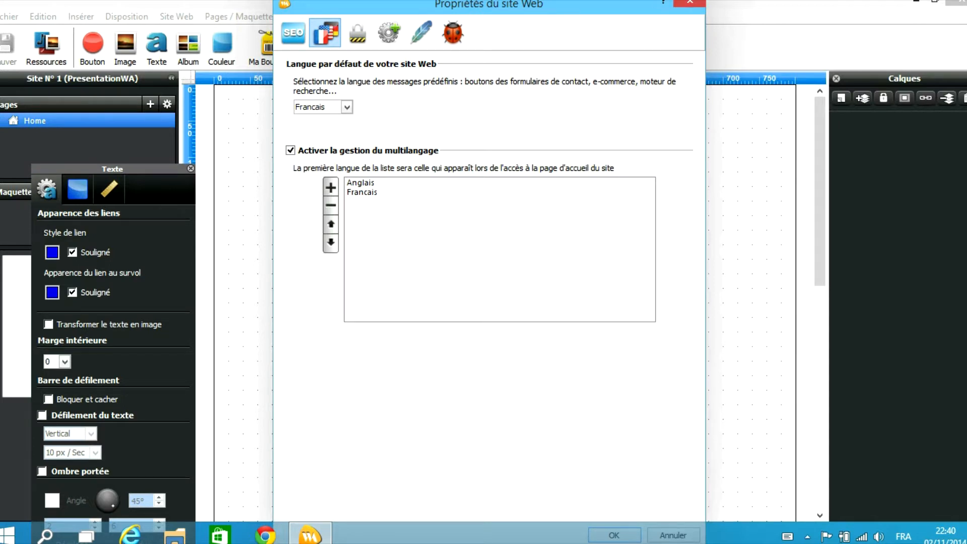
left_click(291, 150)
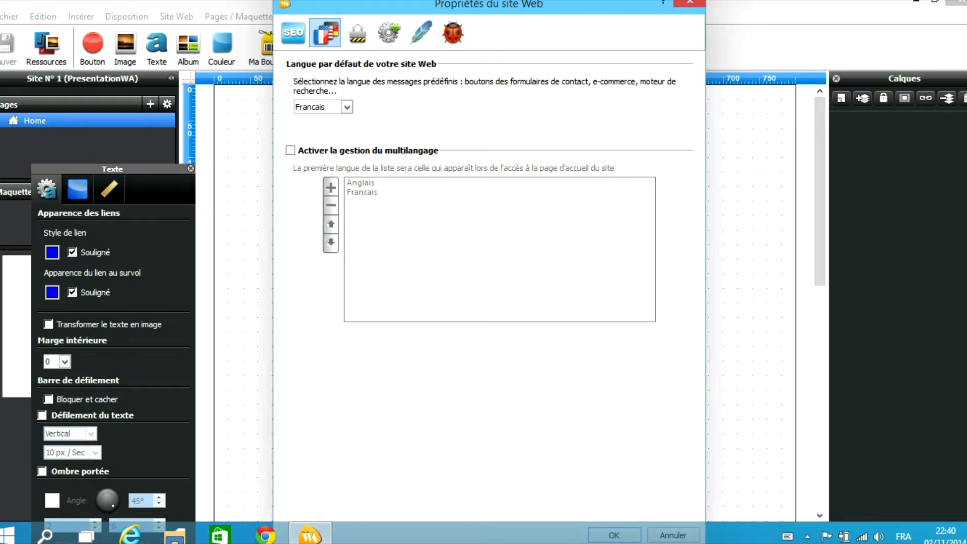
left_click(358, 34)
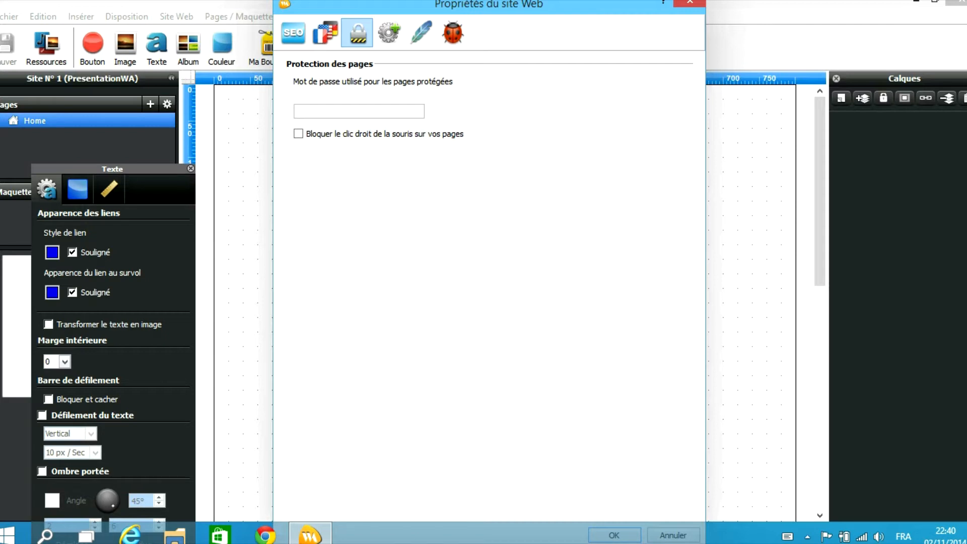
left_click(298, 133)
left_click(299, 133)
left_click(299, 134)
left_click(298, 133)
left_click(298, 134)
left_click(298, 133)
left_click(298, 134)
left_click(298, 133)
left_click(298, 134)
left_click(298, 133)
View the HEAD/page generation tab, fit the dialog on screen, and leave 'Forcer le rendu IE7 avec IE9' unticked
left_click(389, 33)
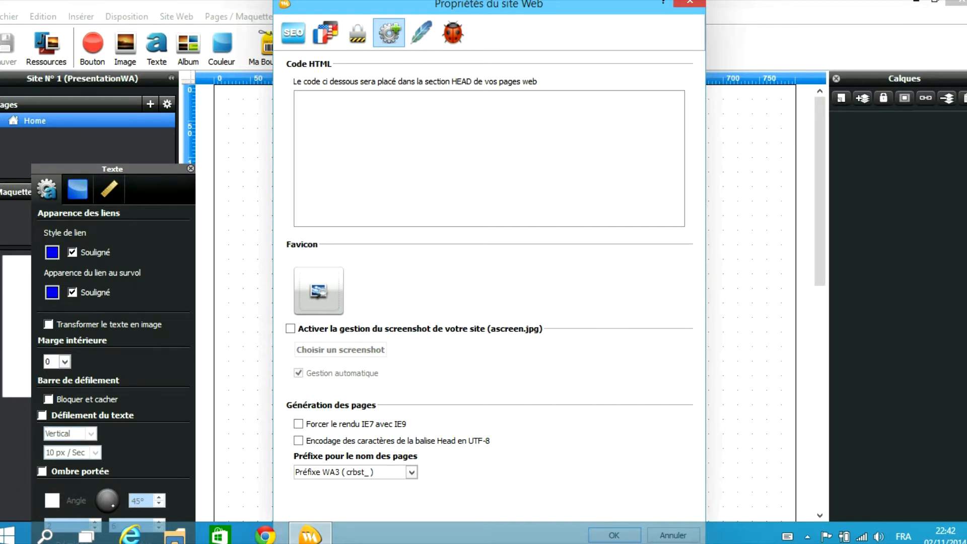
left_click(266, 535)
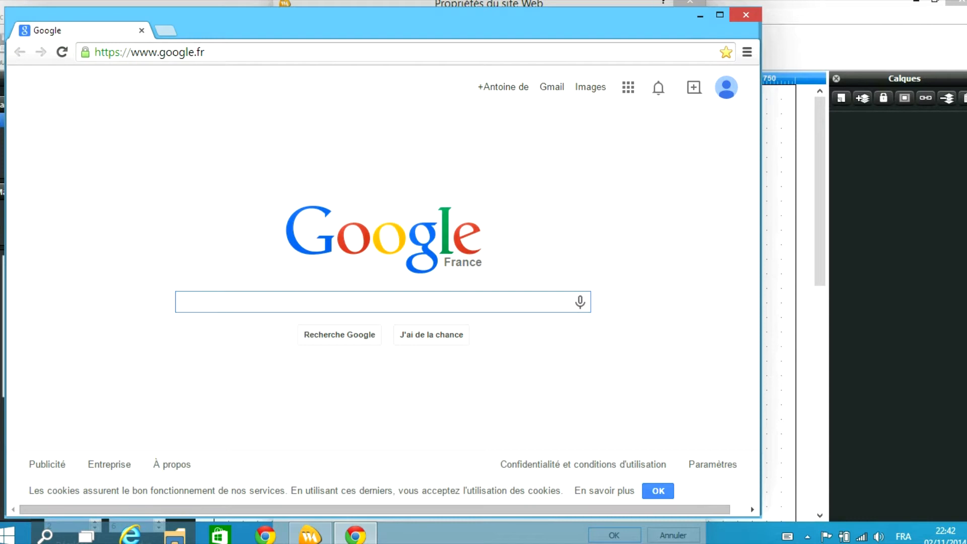
left_click(700, 16)
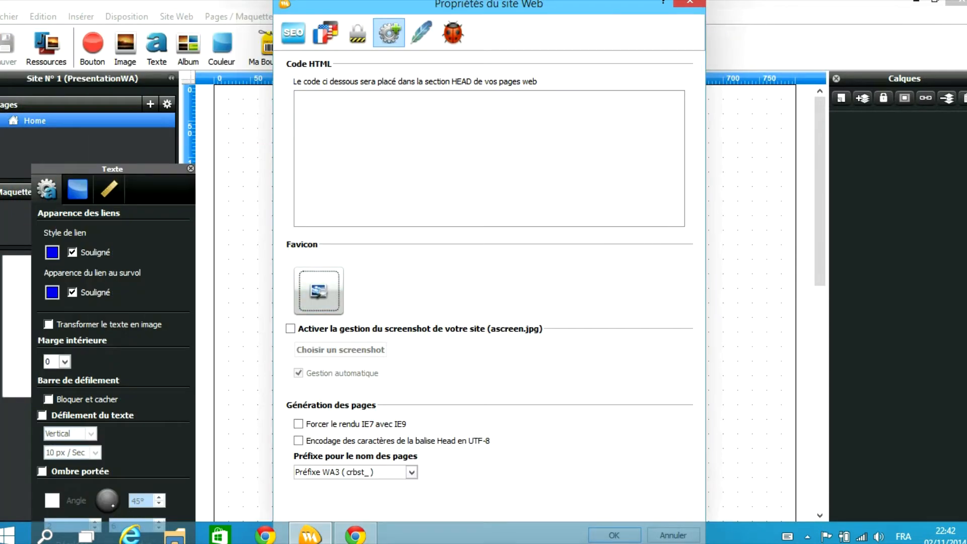
left_click_drag(554, 0, 535, 20)
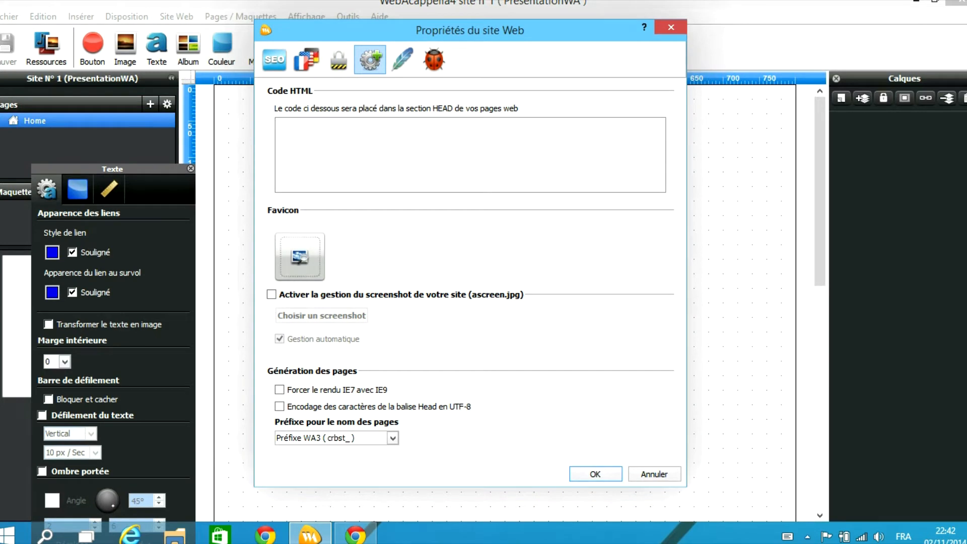
left_click(279, 389)
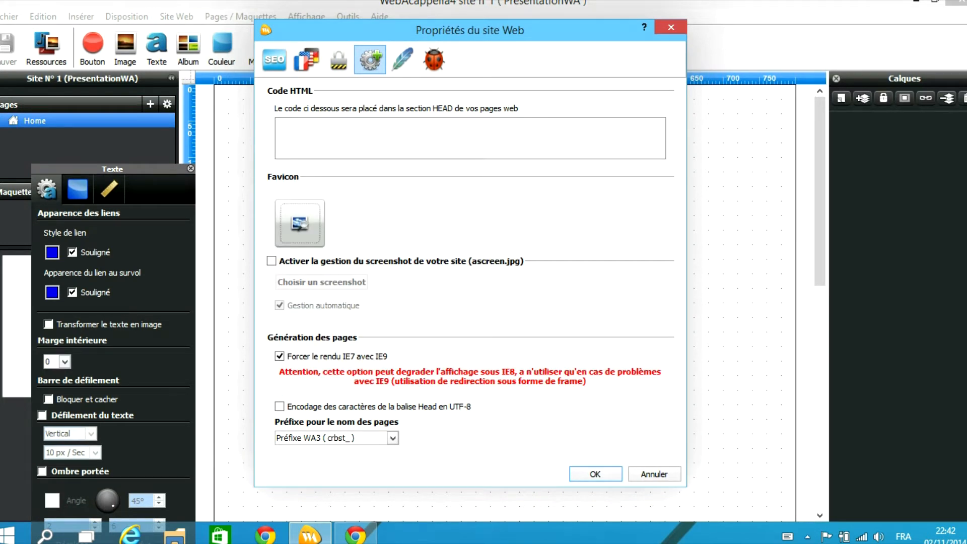
left_click(279, 356)
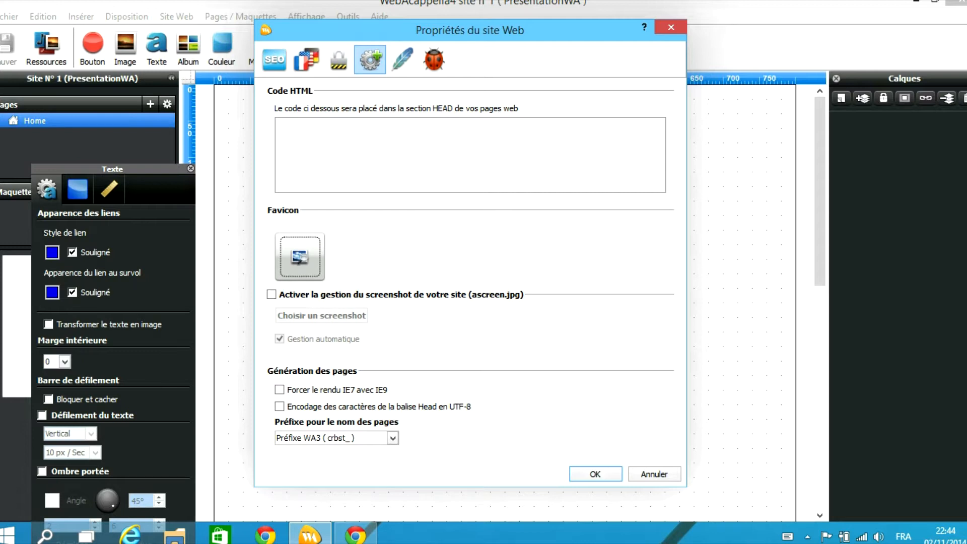
Set 'Préfixe pour le nom des pages' to 'Pas de préfixe', then view the Apache and debugging tabs
left_click(393, 439)
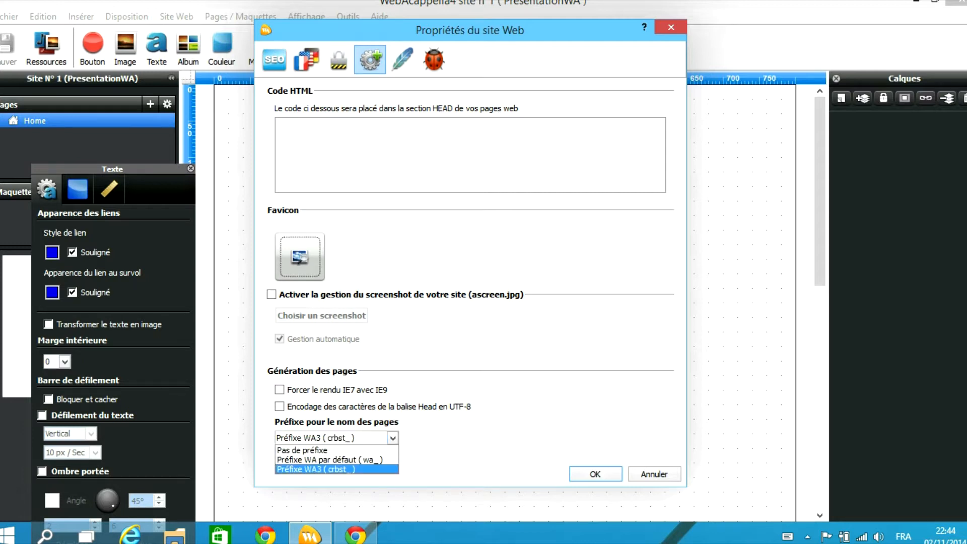
left_click(322, 450)
left_click(393, 438)
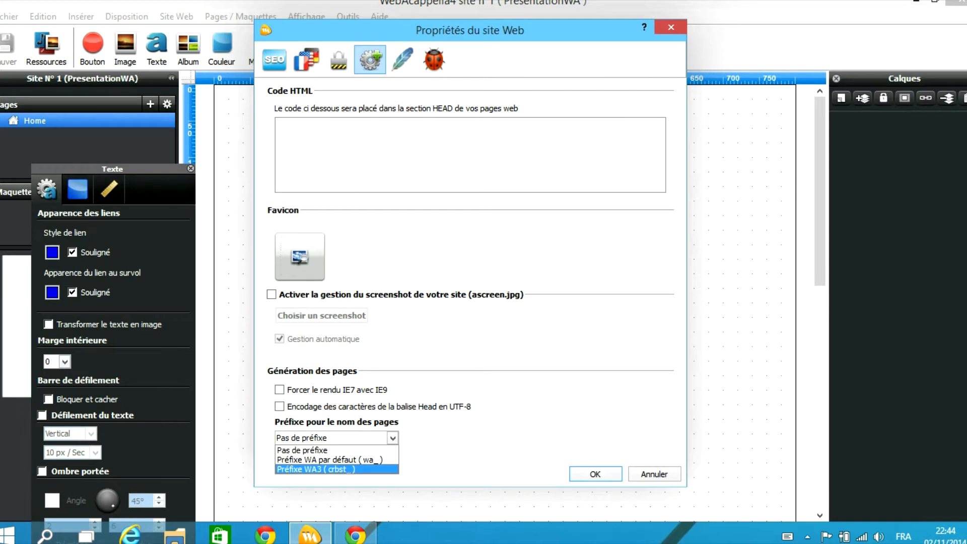
left_click(402, 59)
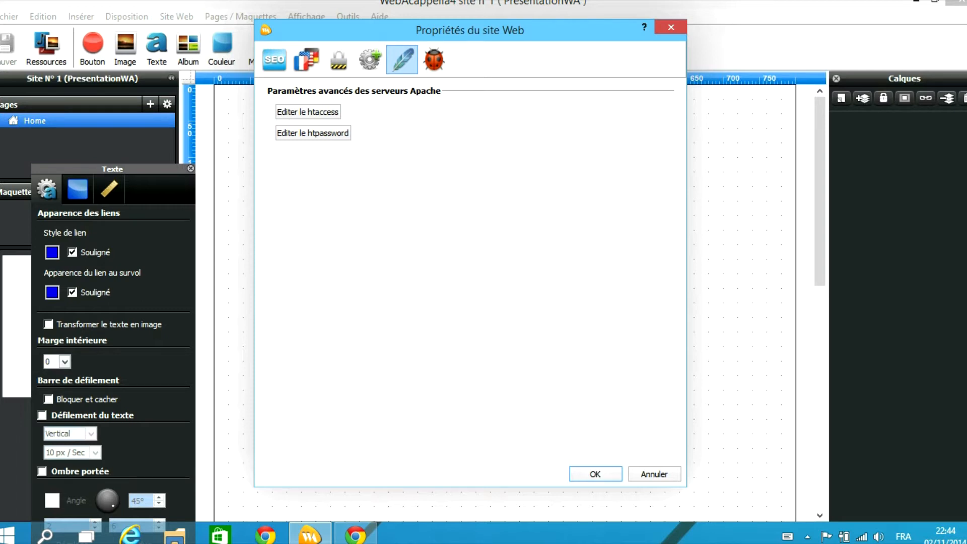
left_click(433, 60)
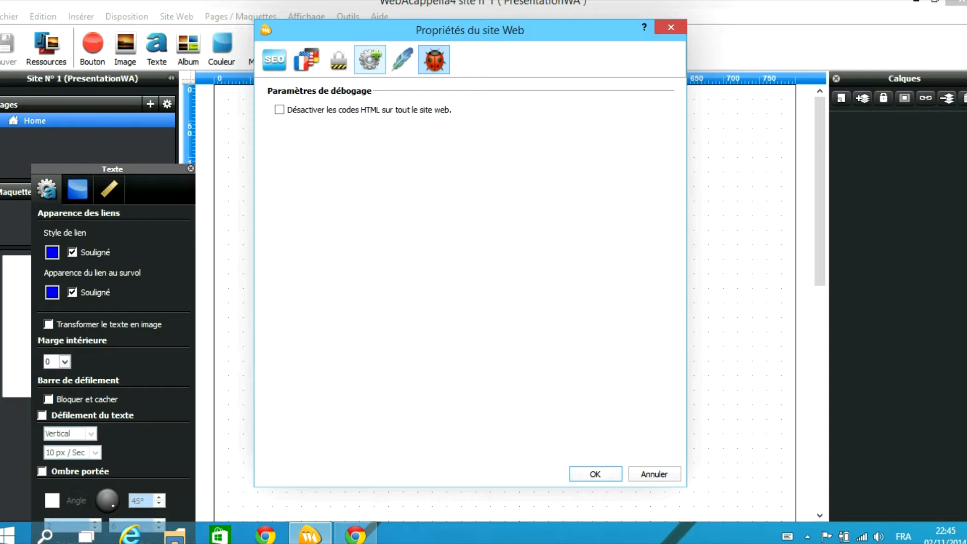
Cancel Propriétés du site Web, then browse the Site Web menu
left_click(655, 474)
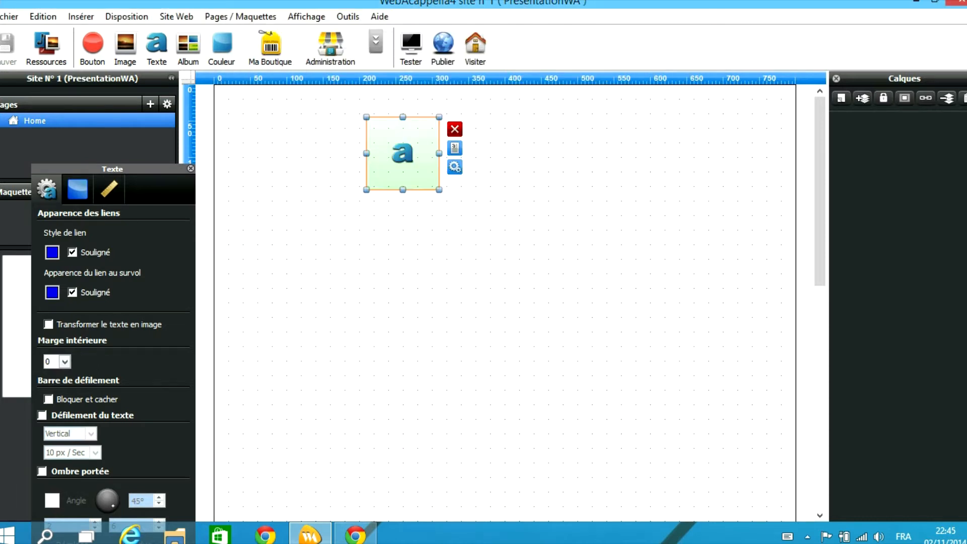
left_click(176, 16)
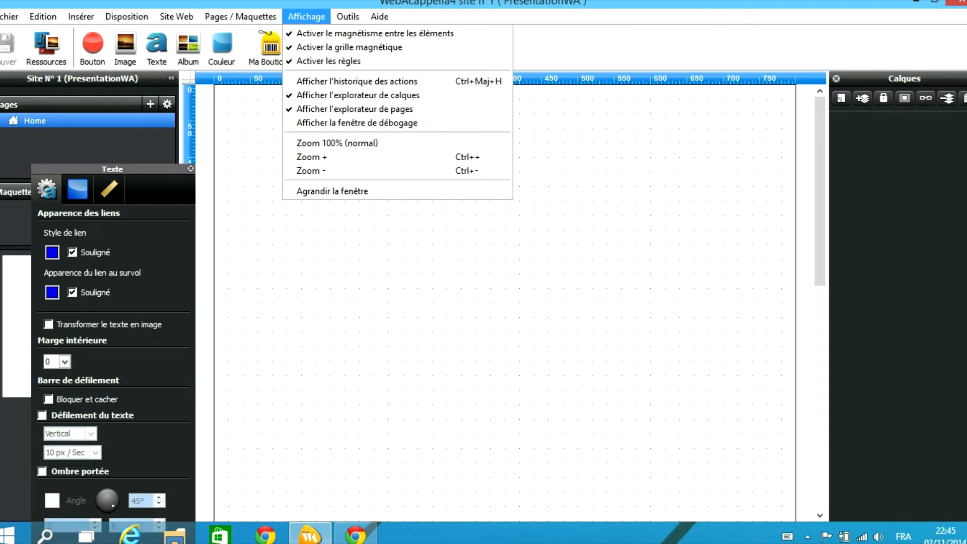
left_click(380, 17)
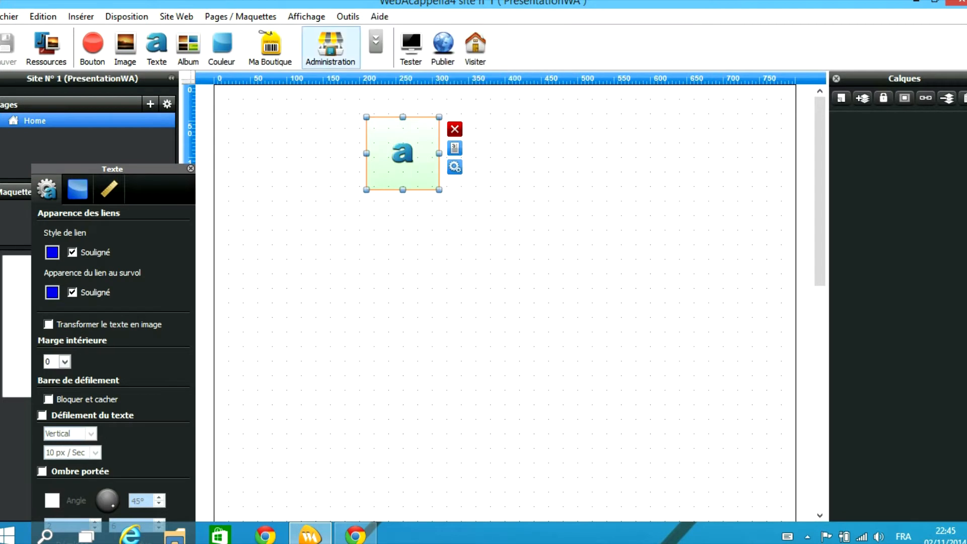
left_click(176, 17)
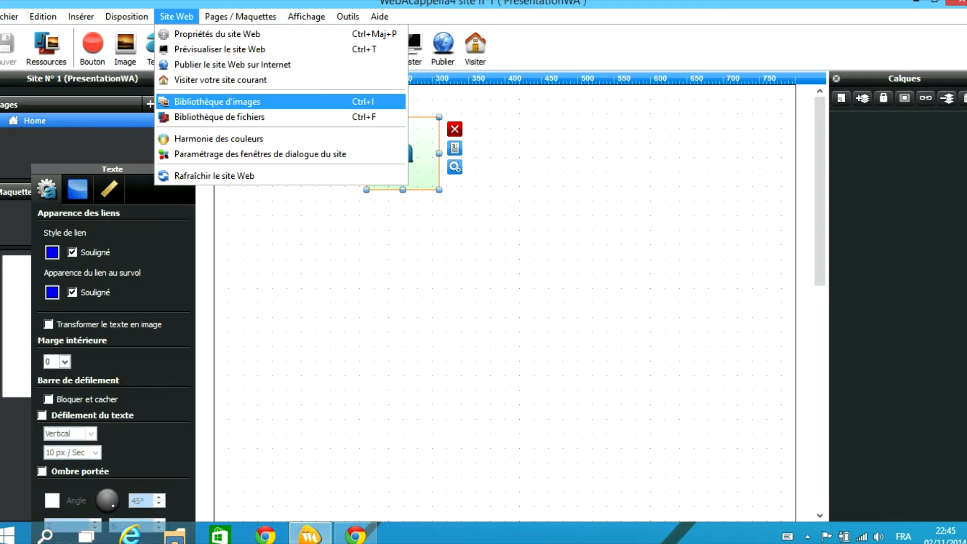
left_click(217, 102)
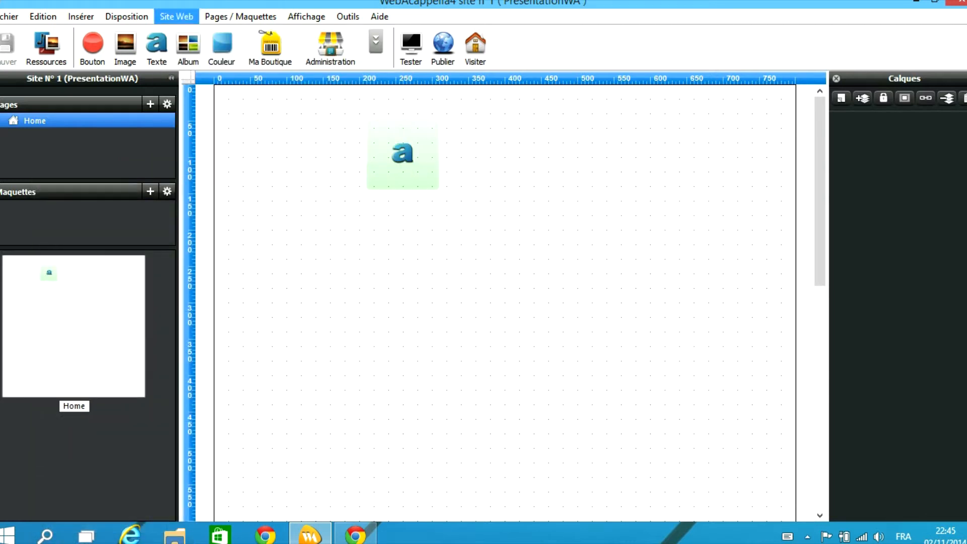
left_click(301, 116)
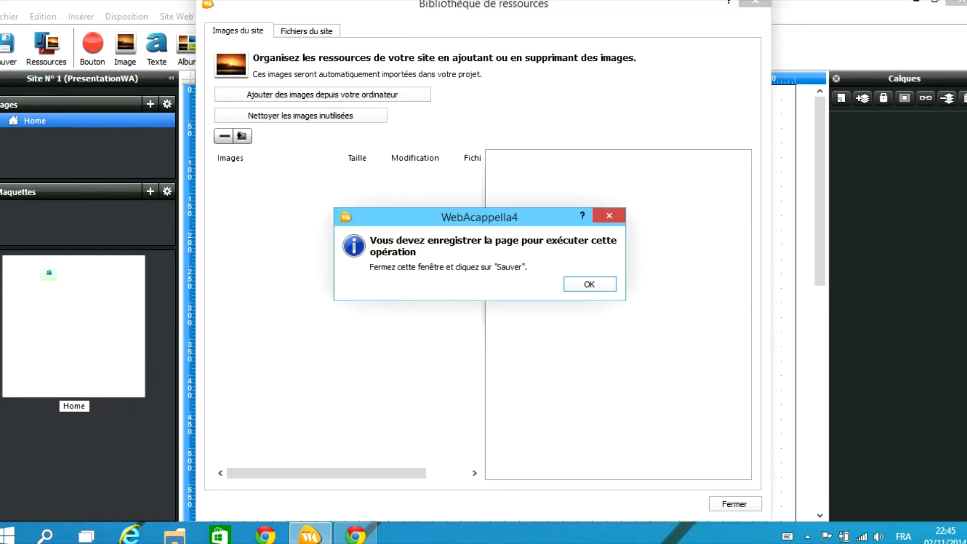
key("Return")
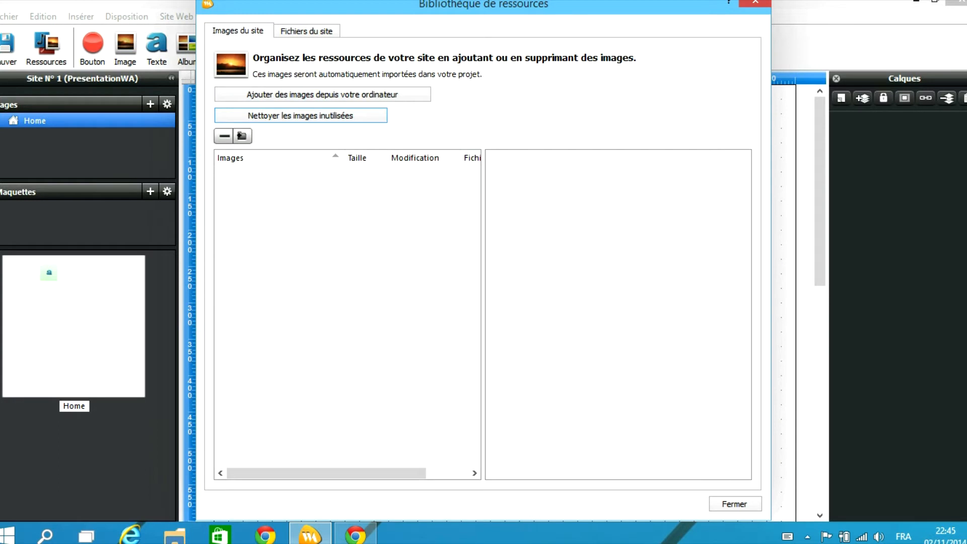
left_click_drag(484, 0, 403, 75)
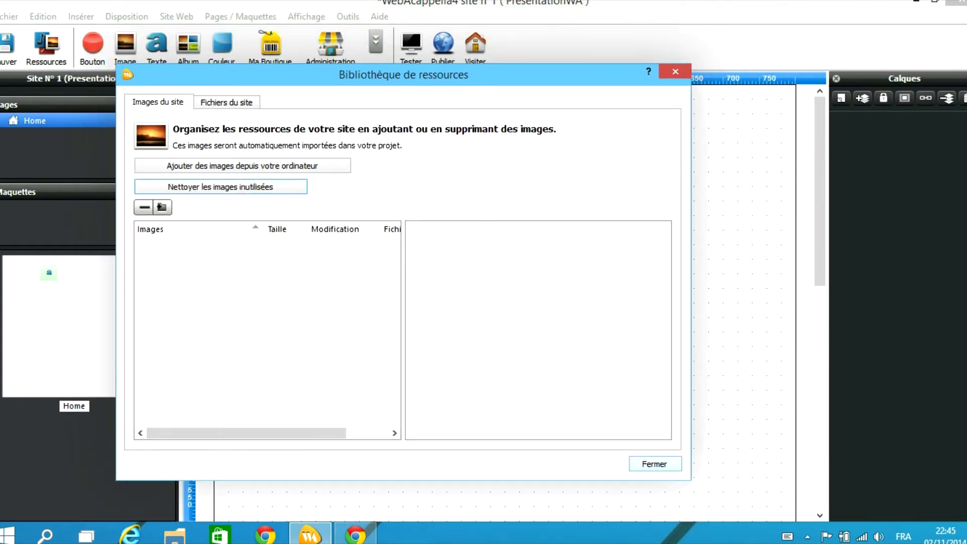
left_click(655, 464)
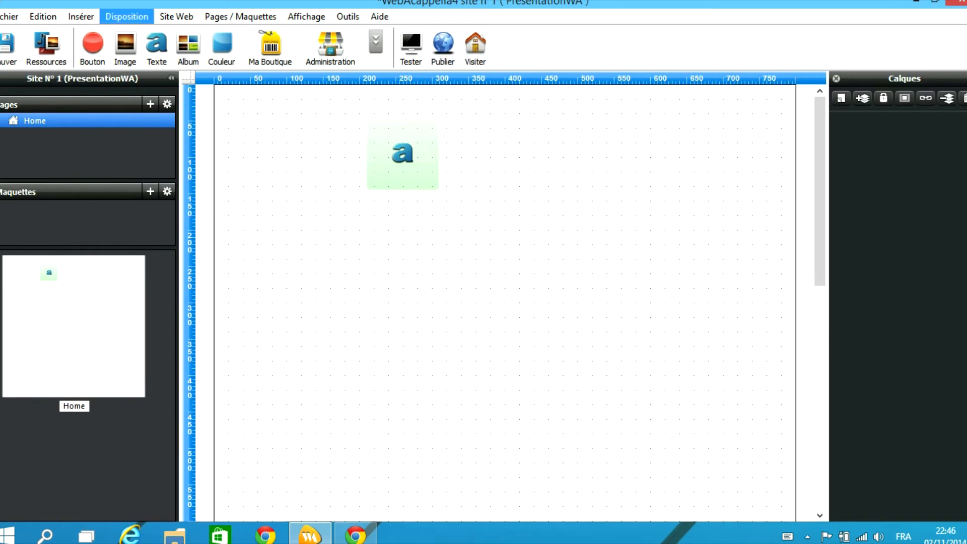
Run Site Web > Rafraîchir le site Web, choosing Enregistrer for the page and Oui to confirm
left_click(176, 16)
left_click(215, 175)
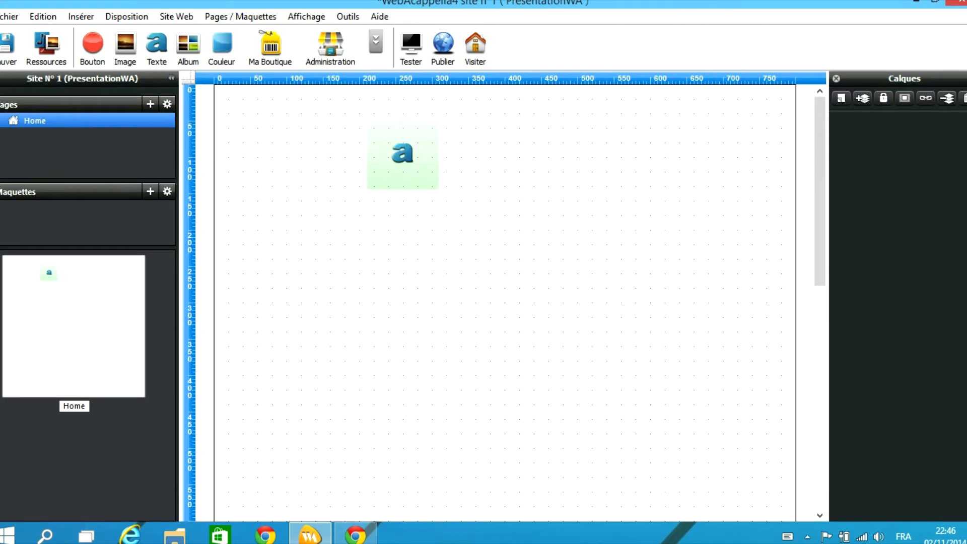
left_click(177, 16)
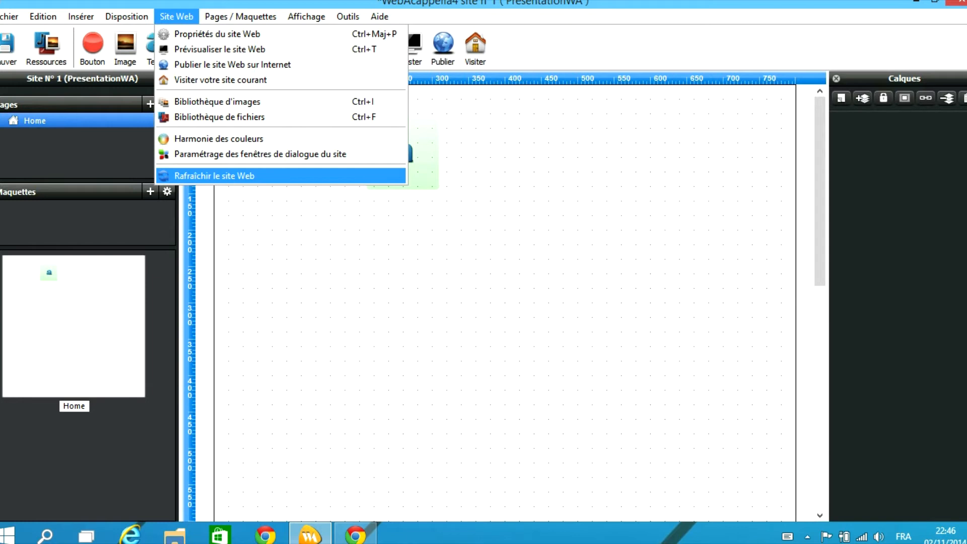
left_click(214, 176)
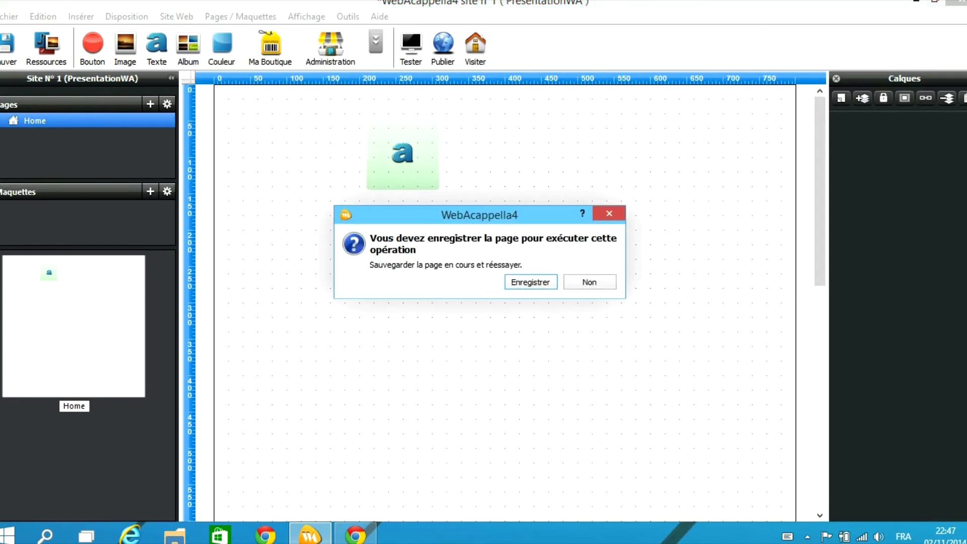
left_click(530, 282)
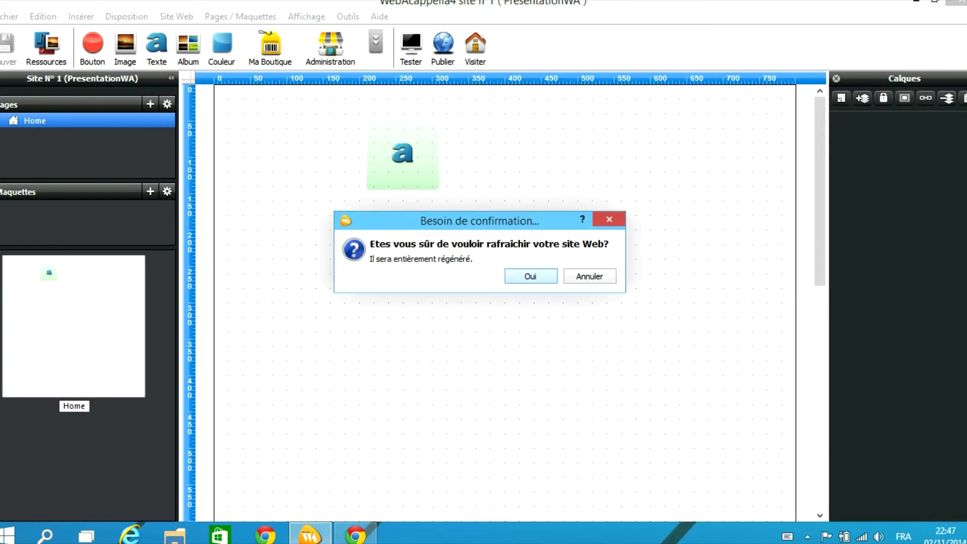
left_click(529, 277)
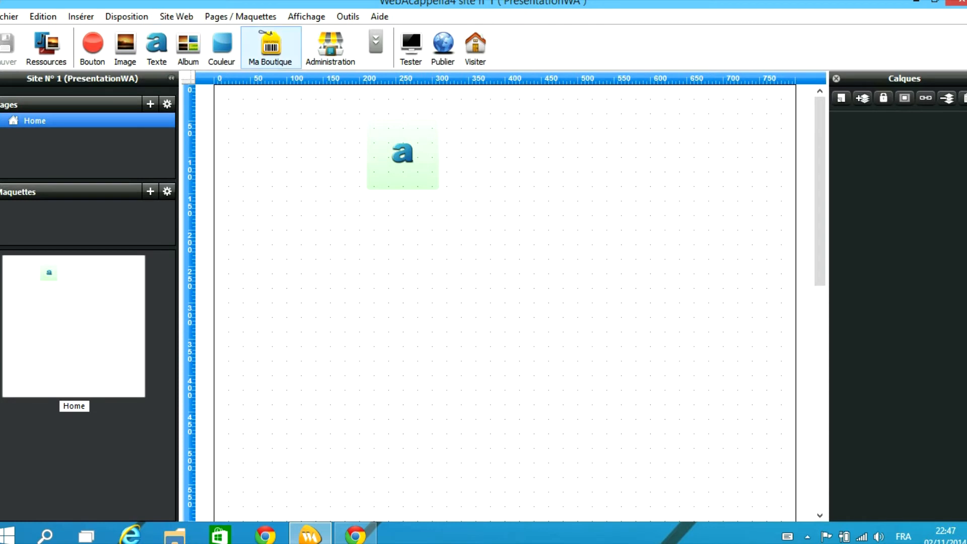
left_click(176, 16)
mouse_move(241, 16)
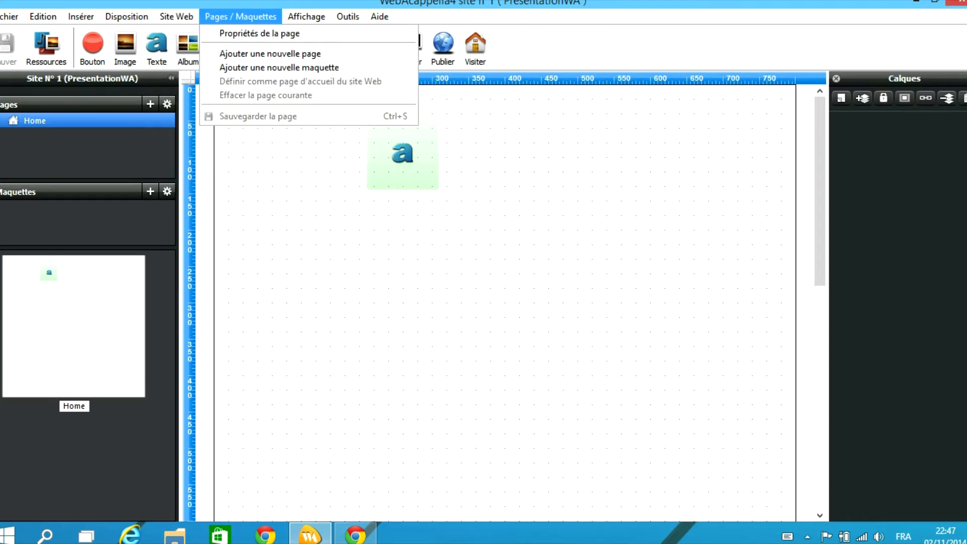
Open the Home page properties, check the SEO tab for page name 'index', and close it
key("Return")
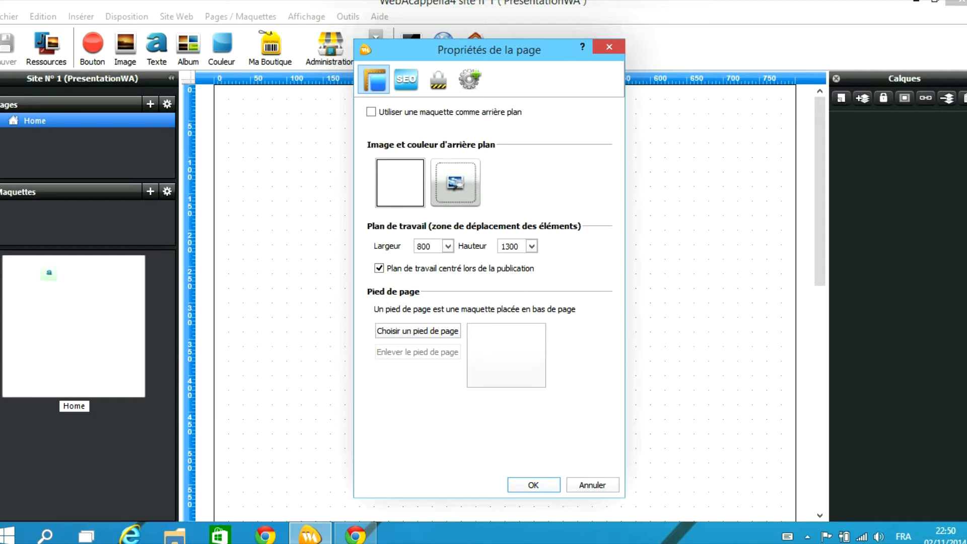
left_click(406, 79)
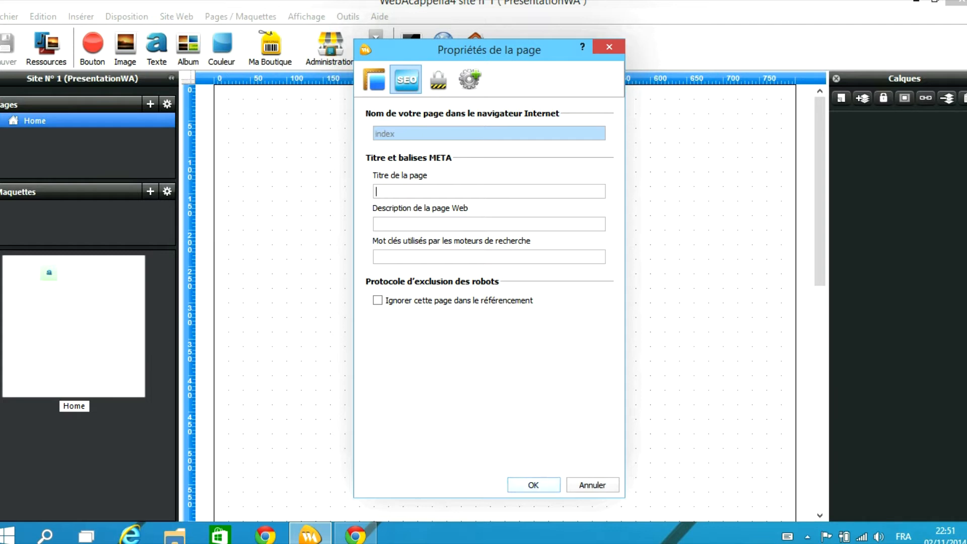
key("Return")
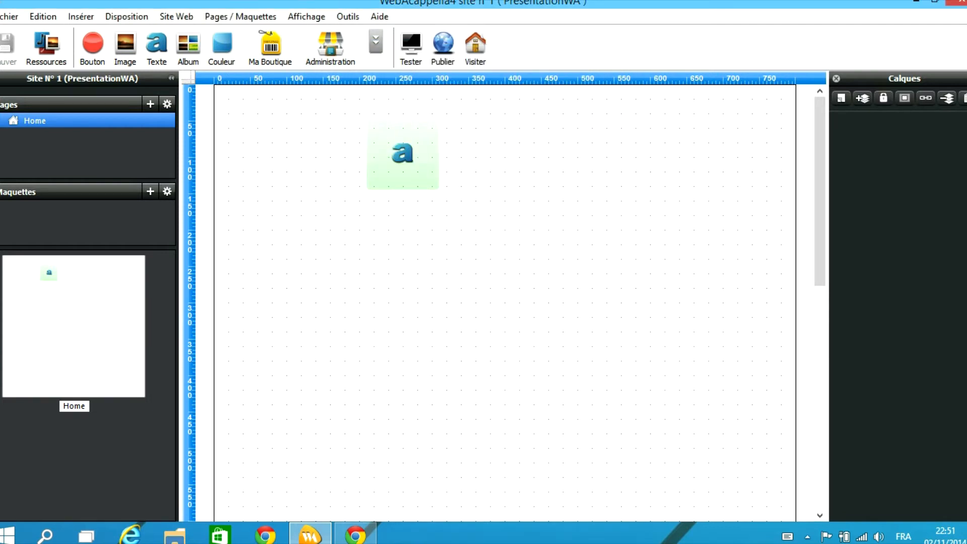
left_click(176, 17)
left_click(217, 34)
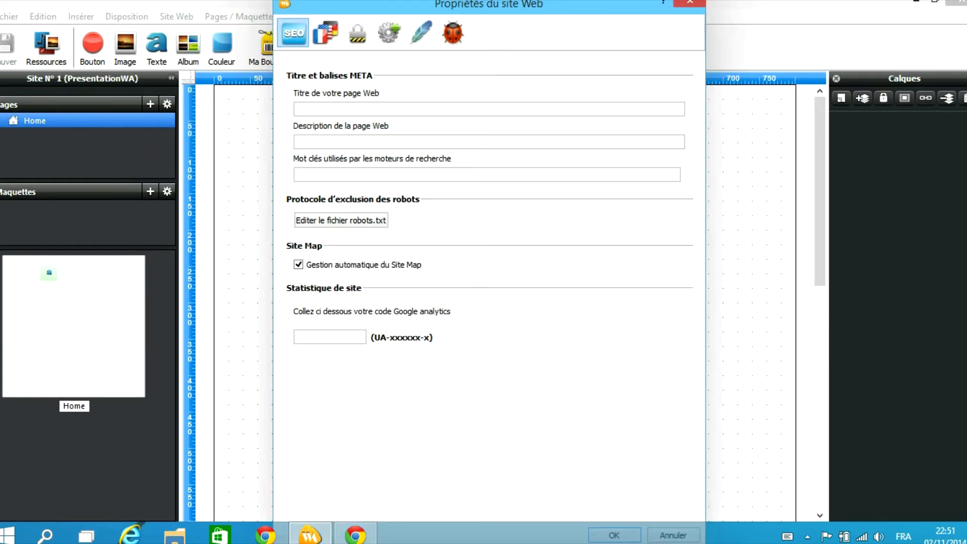
key("Escape")
left_click(240, 16)
left_click(252, 34)
left_click(406, 79)
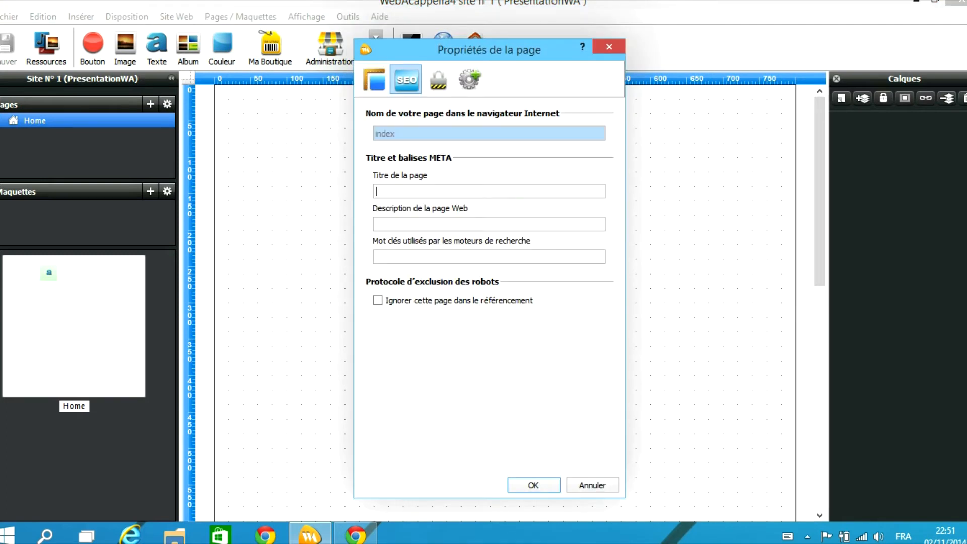
left_click(377, 224)
left_click(438, 80)
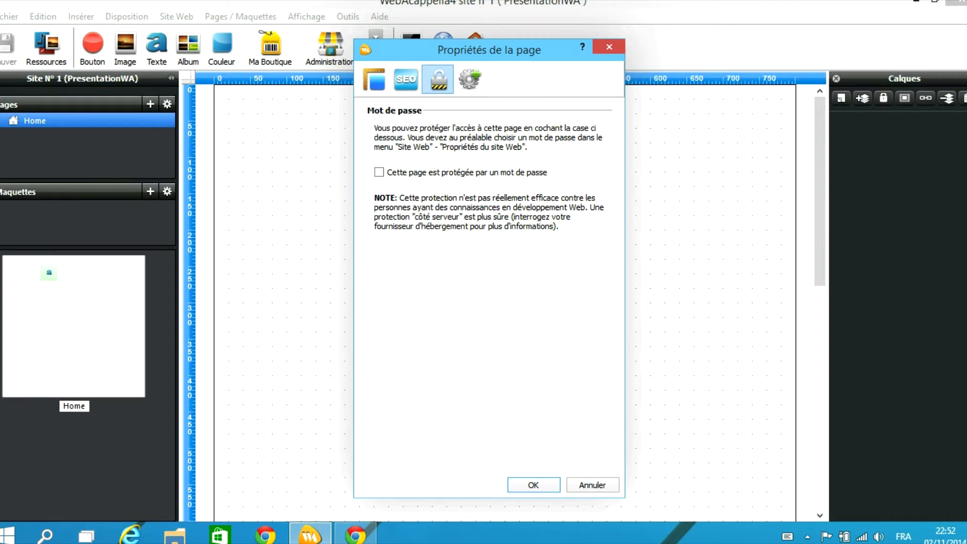
left_click(379, 172)
left_click(469, 80)
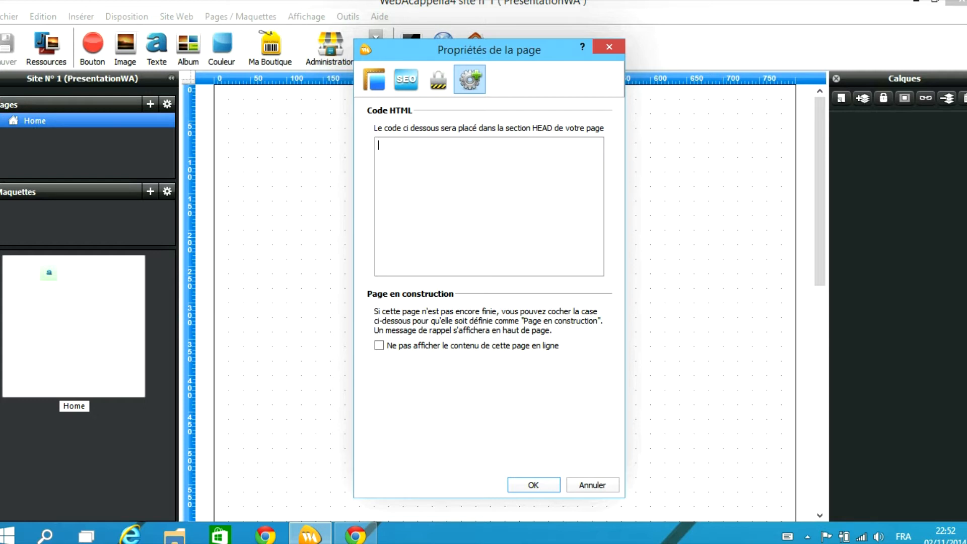
left_click(379, 346)
key("Return")
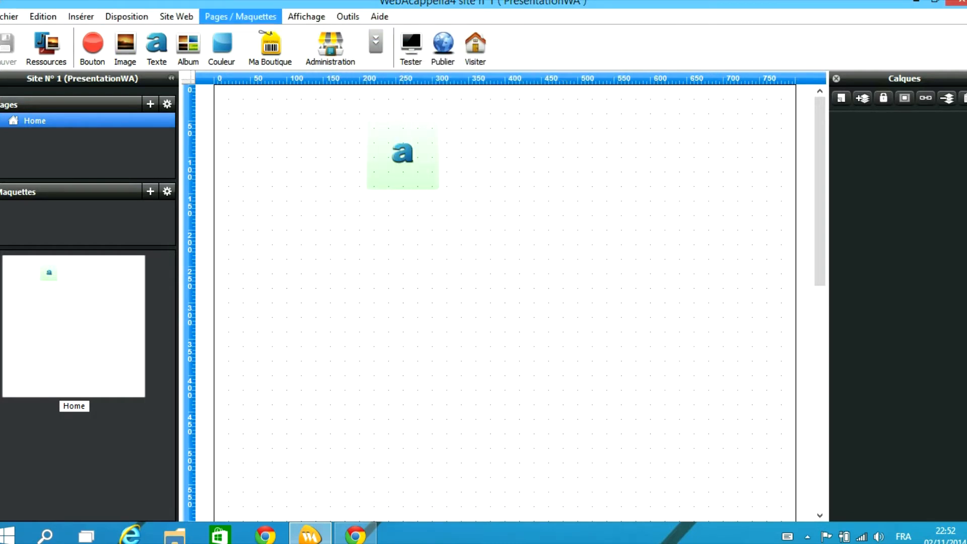
Go through the Pages / Maquettes menu to the Affichage options for rulers, magnetic grid, explorers and zoom
left_click(240, 16)
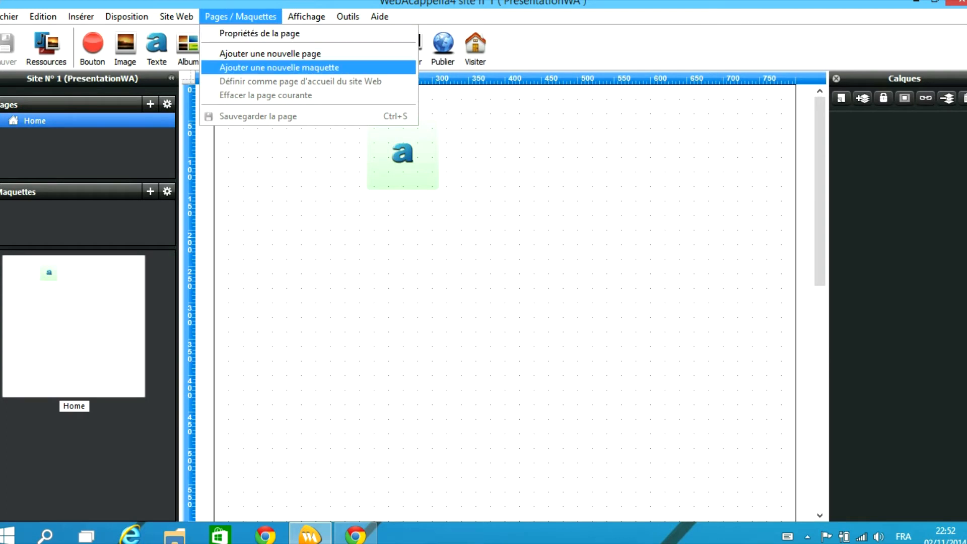
mouse_move(306, 17)
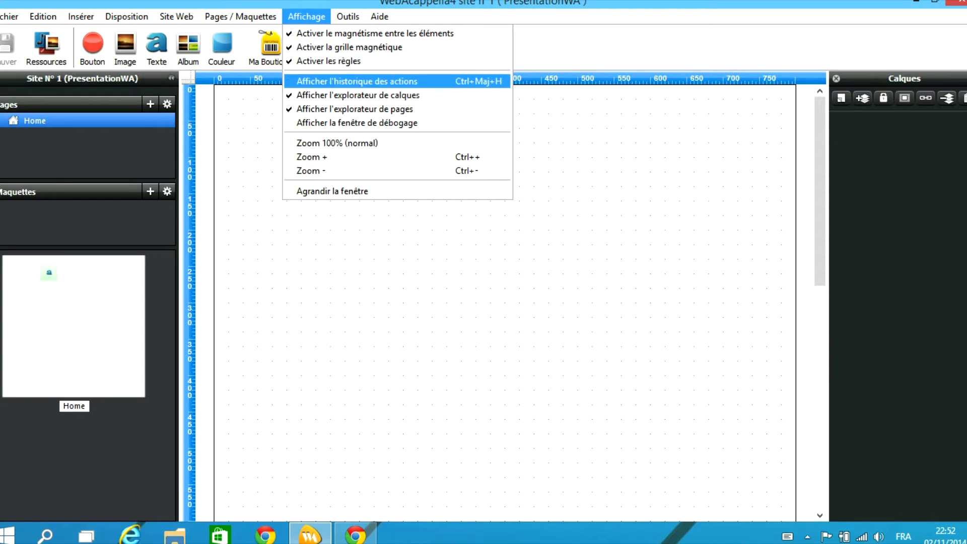
Close the Affichage menu and choose Outils > Options to show Préférences with the projects working folder
left_click(306, 16)
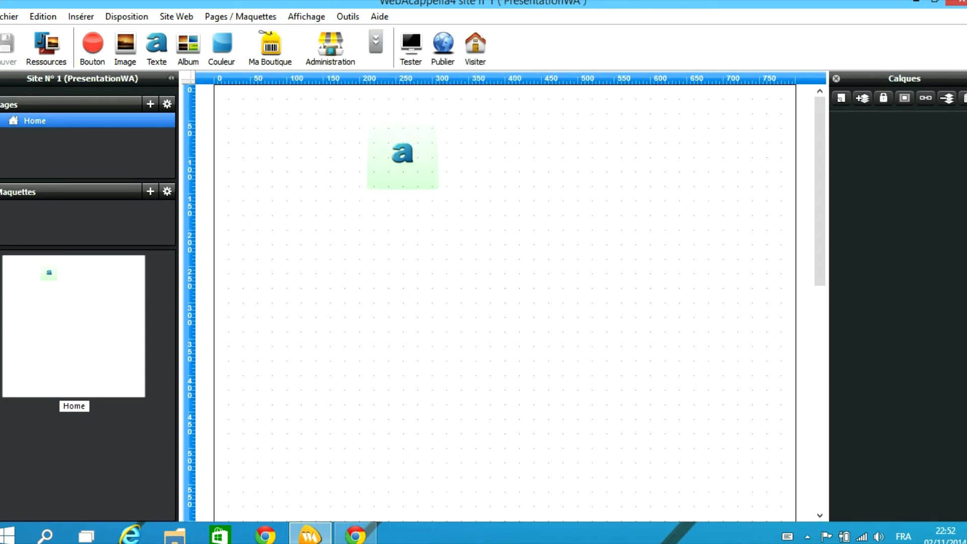
left_click(348, 17)
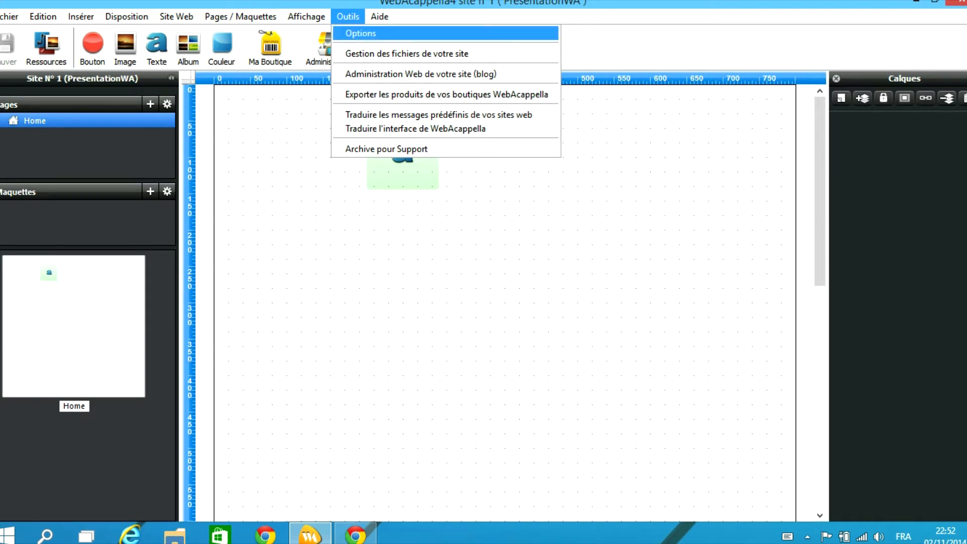
left_click(361, 34)
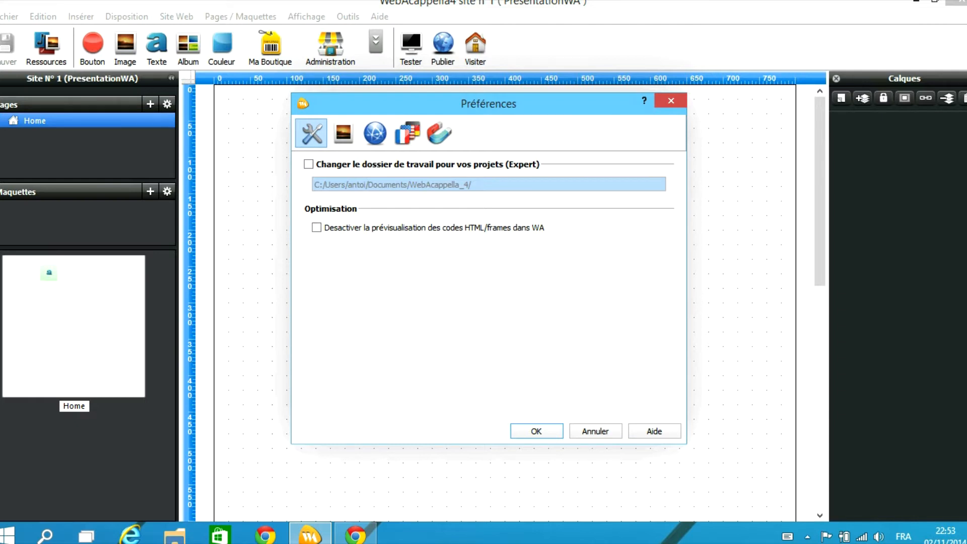
Open and close File Explorer, then show the image preferences: JPEG 80 %, maximum size 1024x1024
left_click(174, 535)
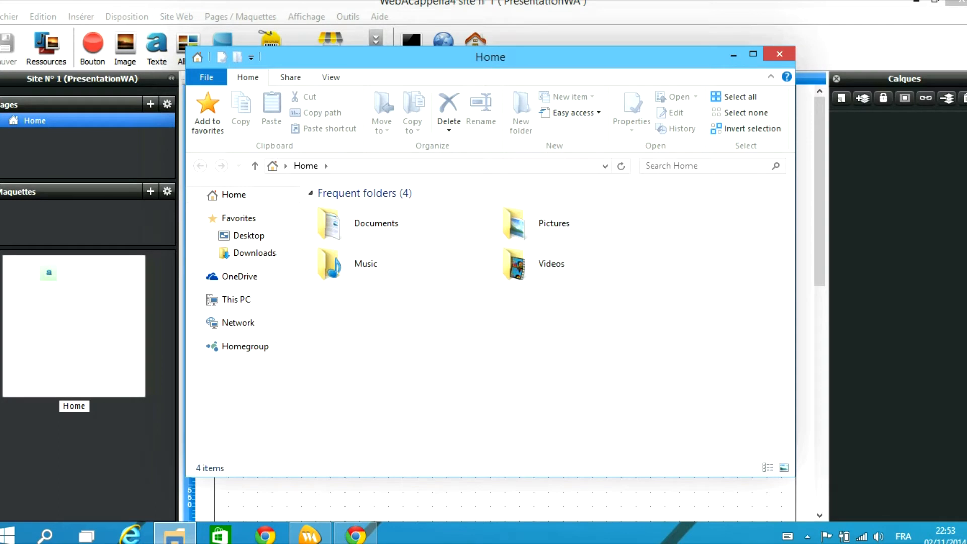
left_click(779, 54)
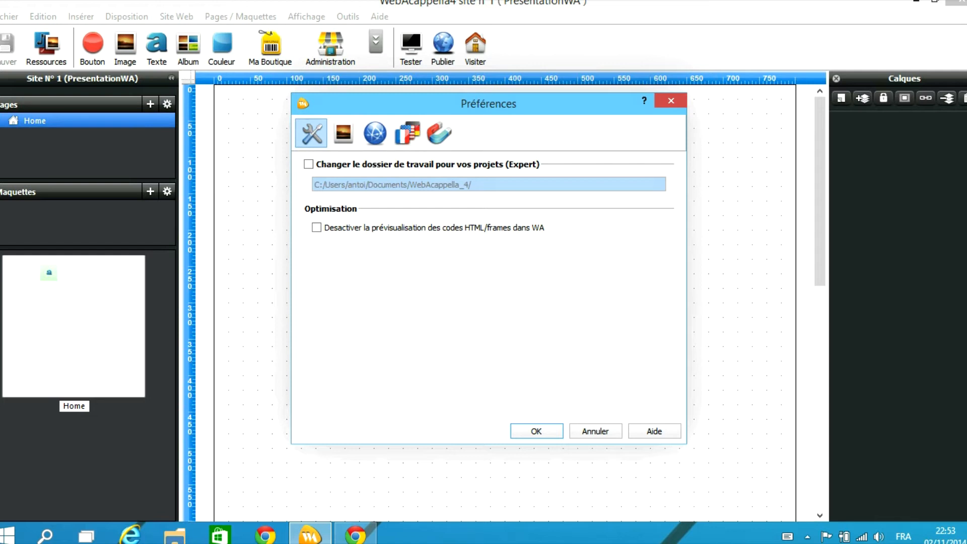
left_click(343, 133)
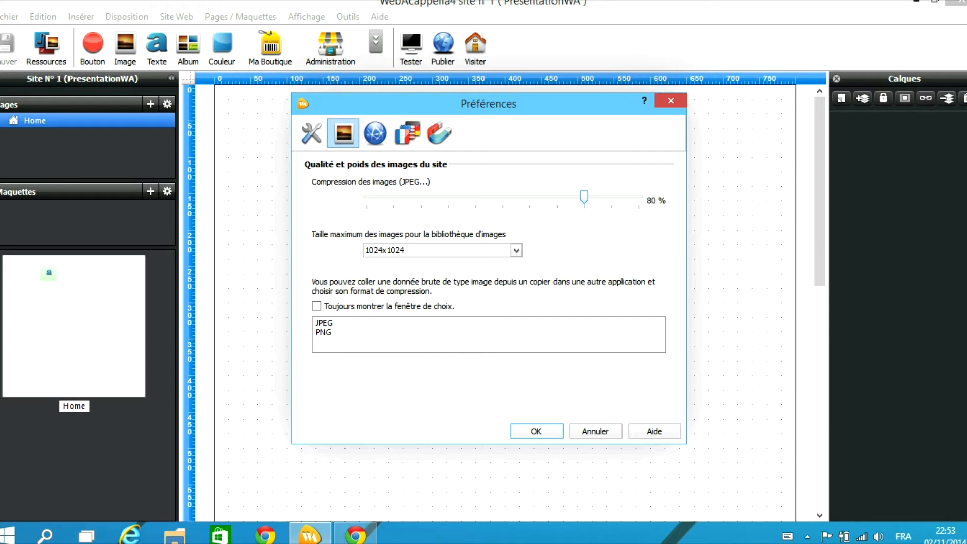
Leave the 1024x1024 size and JPEG paste format unchanged, then show the preview browser preferences
left_click(517, 250)
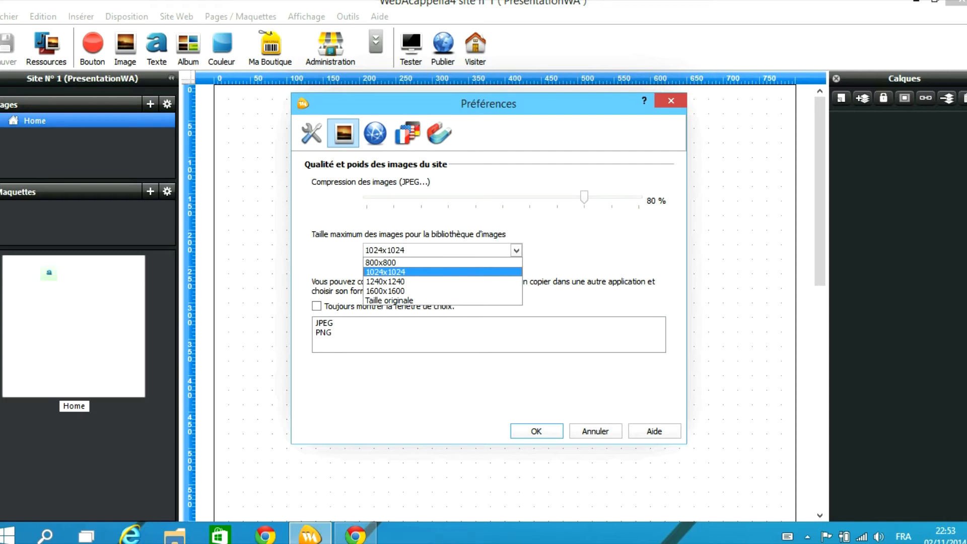
left_click(442, 272)
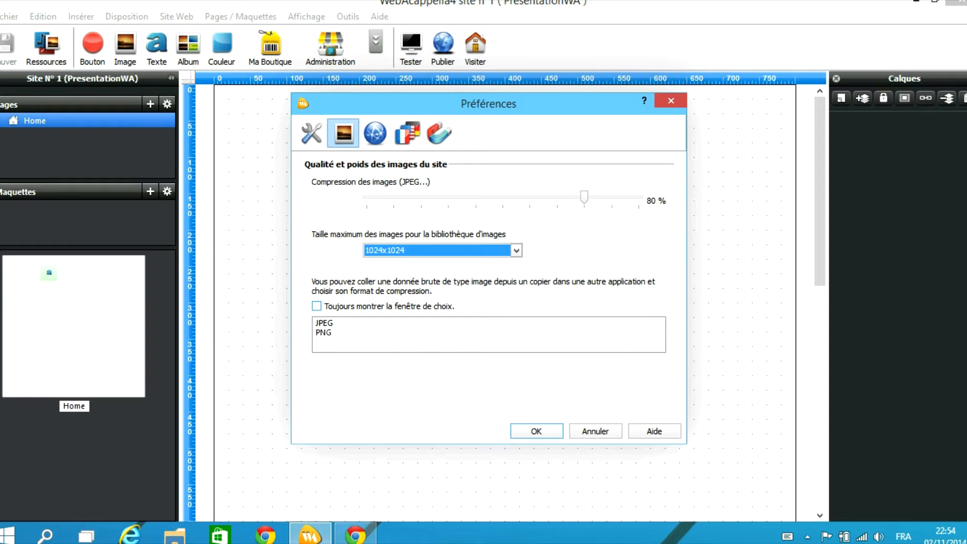
left_click(324, 323)
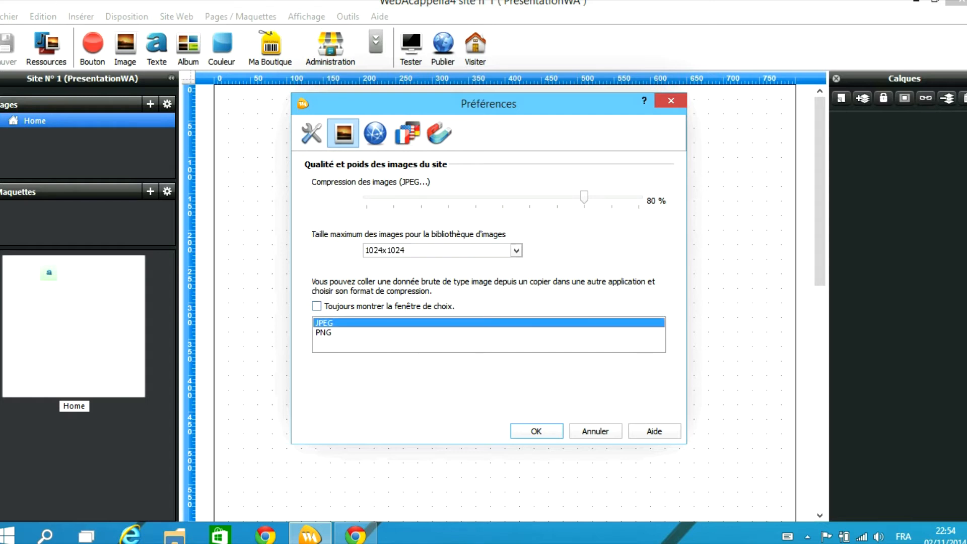
left_click(324, 332)
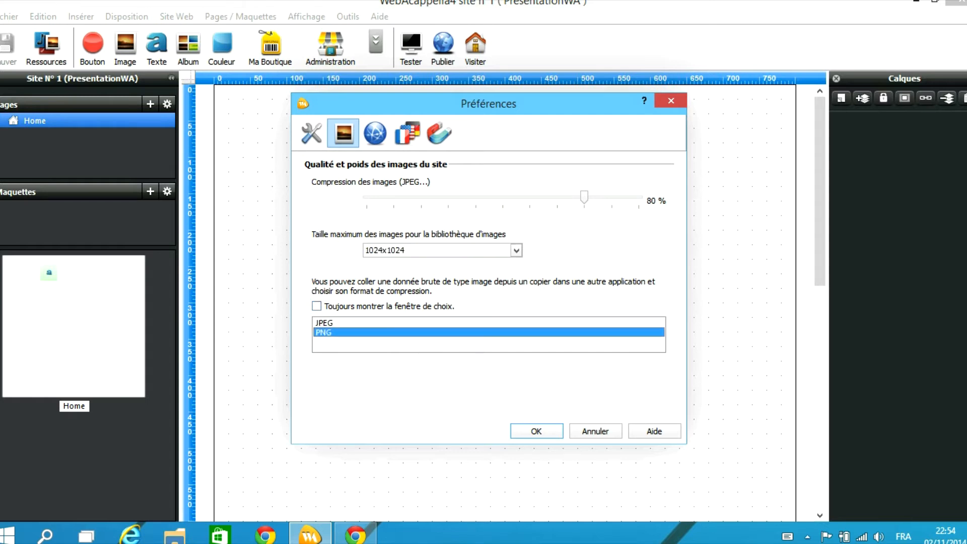
left_click(324, 323)
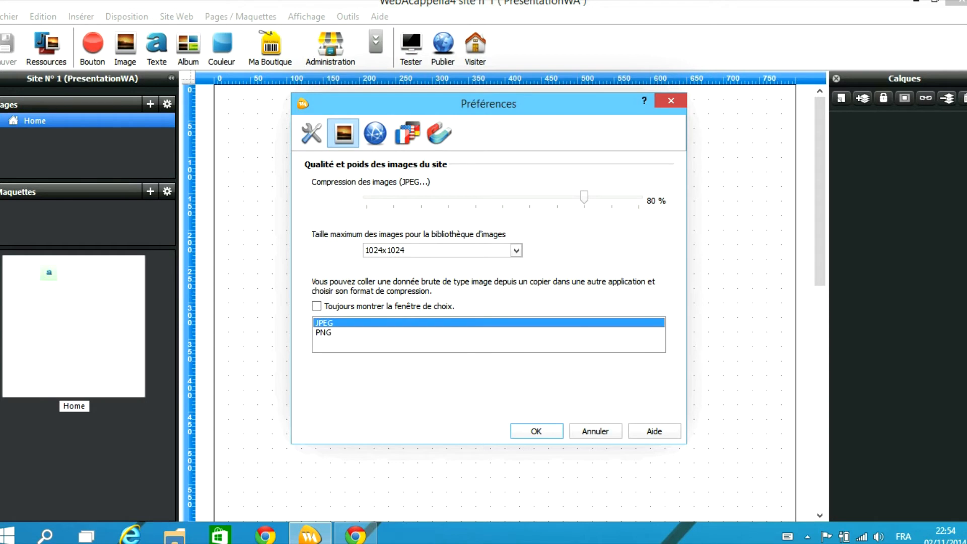
left_click(324, 333)
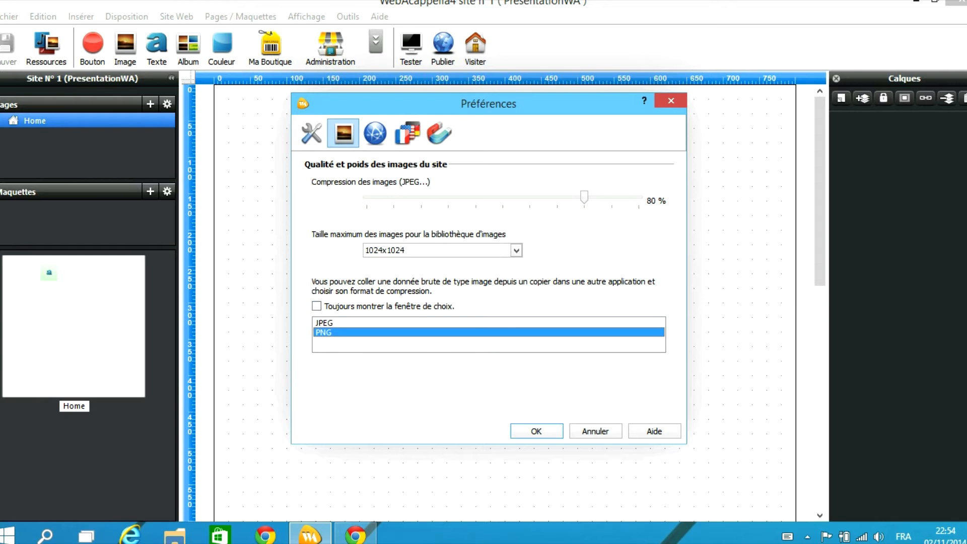
left_click(324, 323)
left_click(375, 133)
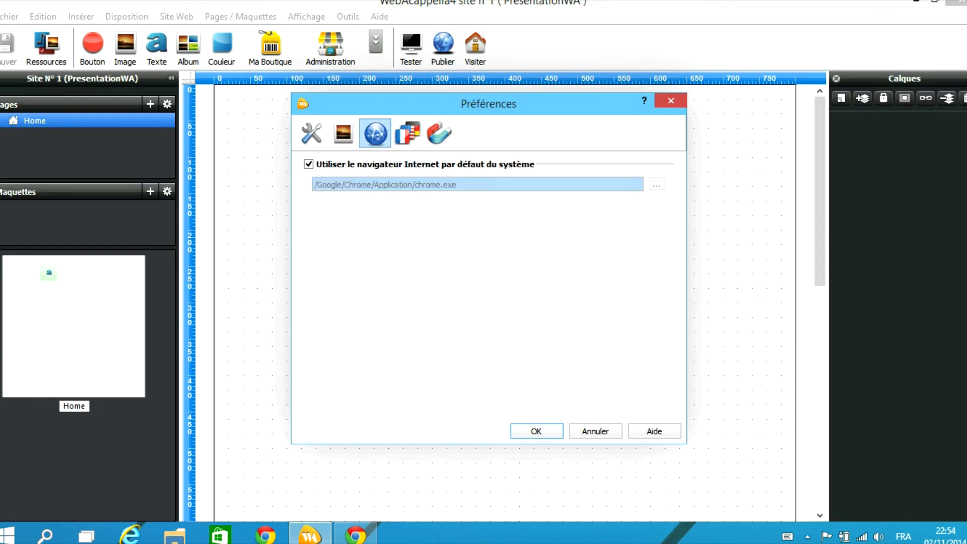
Keep the system default browser ticked, then look through the language and magnetic grid preferences
left_click(309, 164)
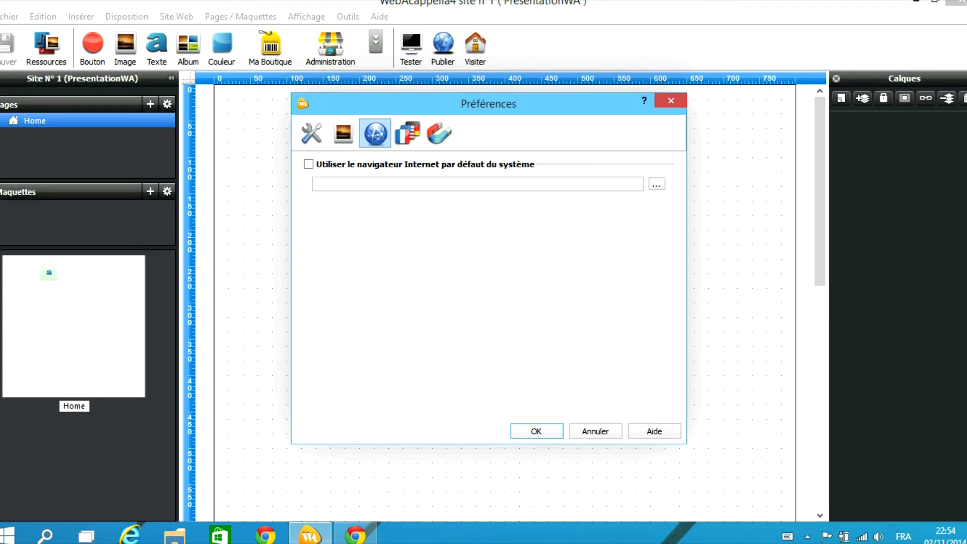
left_click(309, 164)
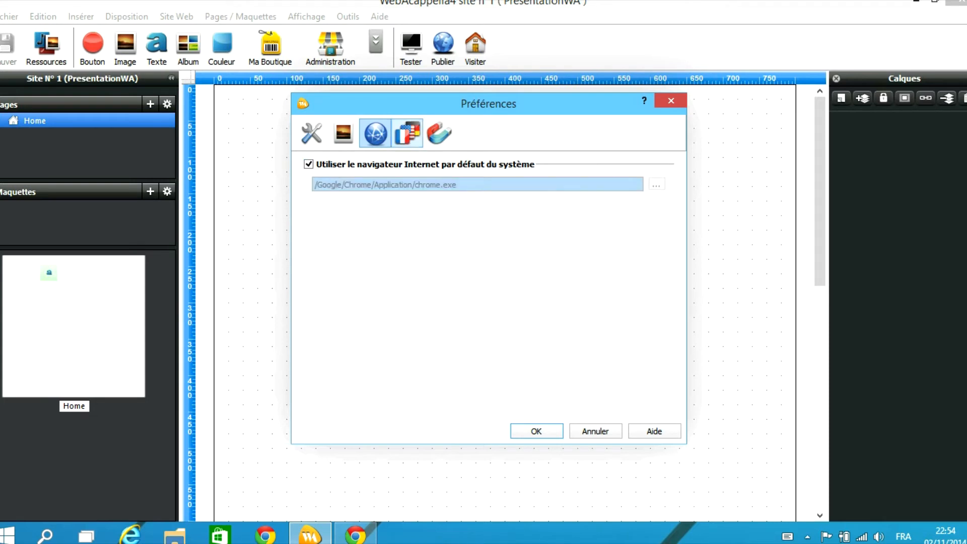
left_click(407, 133)
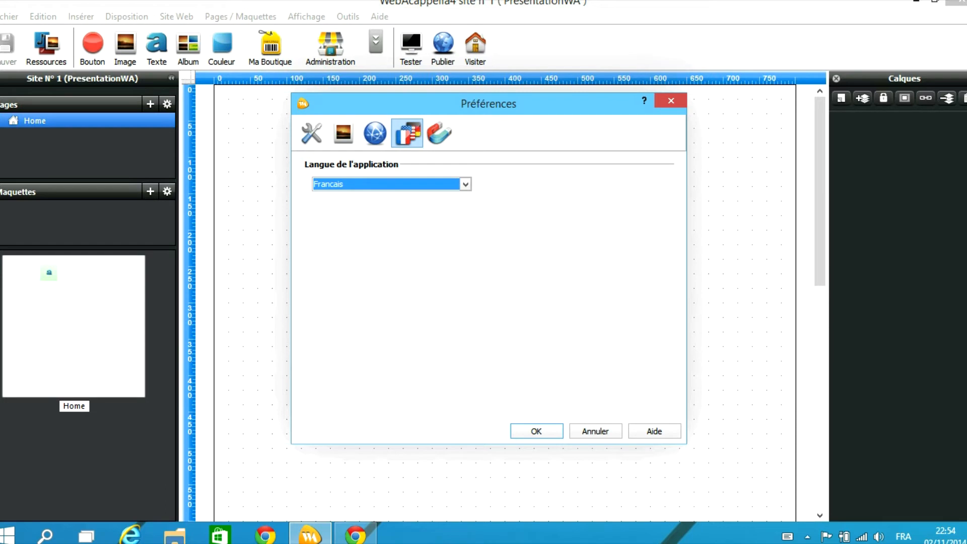
left_click(439, 133)
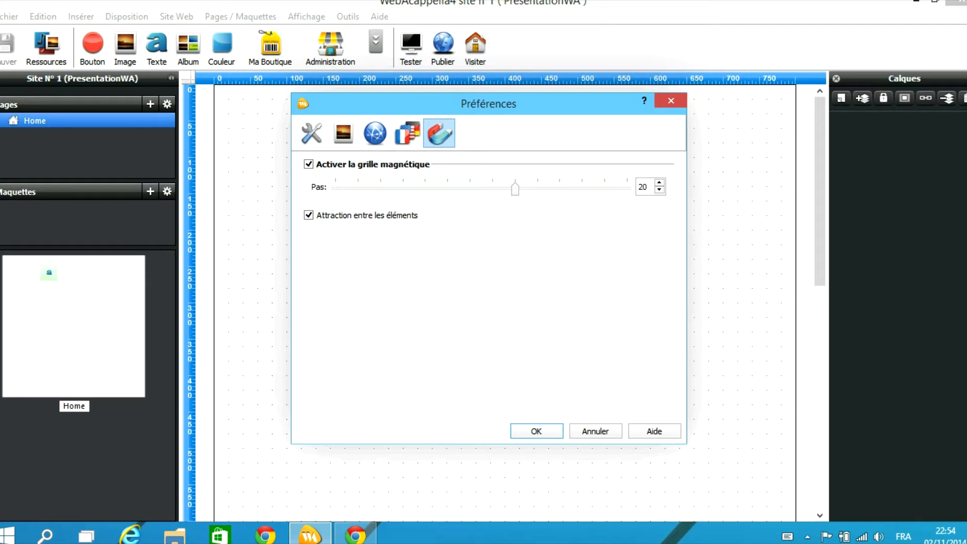
Close Préférences with OK and drag the text block to the page's top-left, at y 20
left_click(537, 431)
left_click(402, 153)
left_click_drag(403, 153, 288, 143)
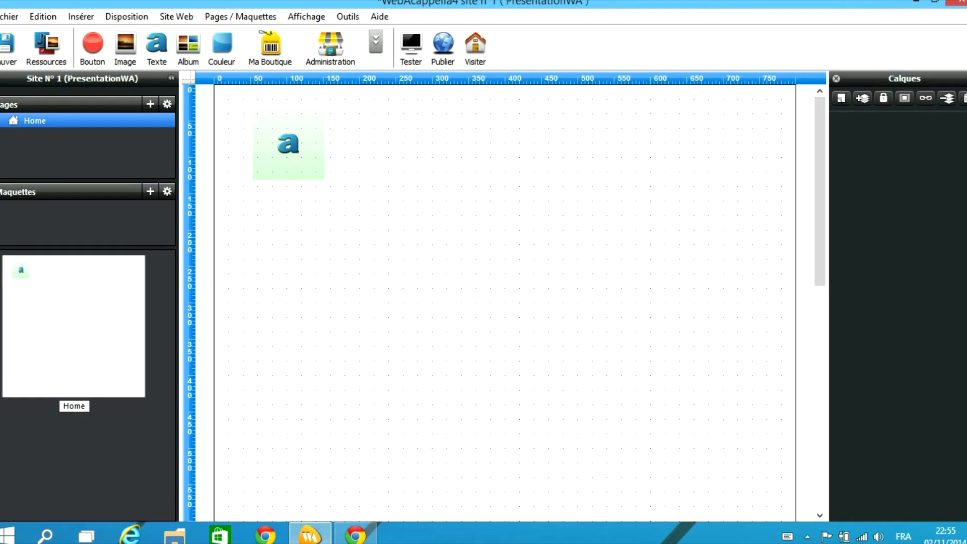
left_click_drag(288, 151, 321, 198)
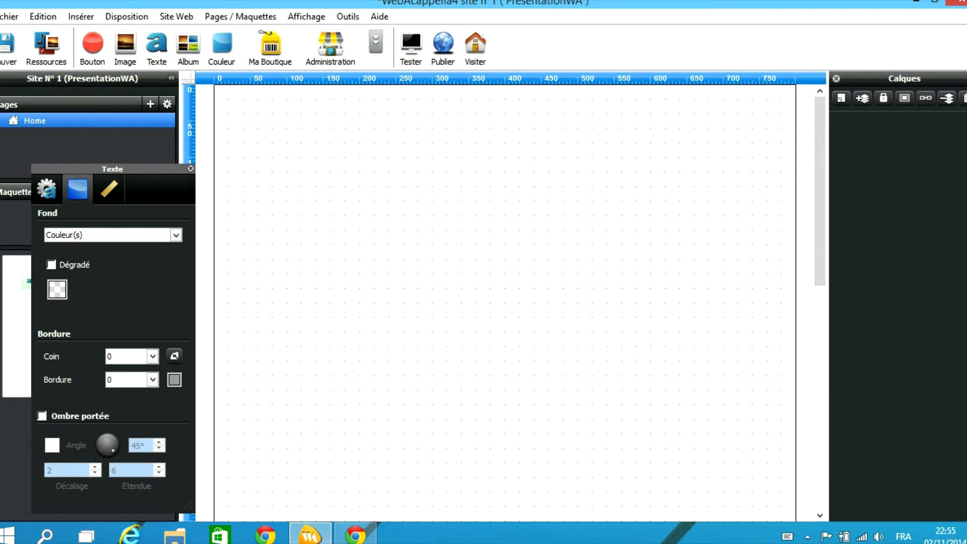
key("Delete")
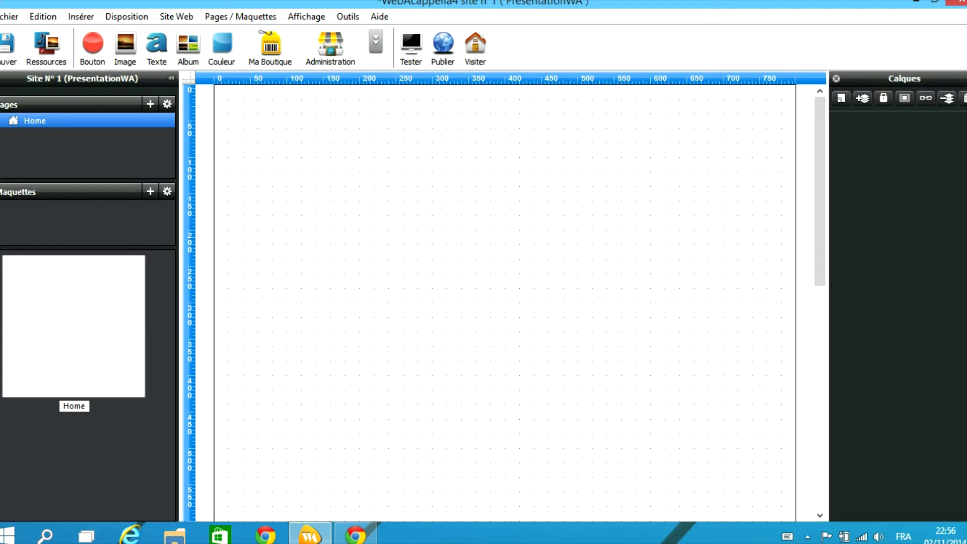
left_click(93, 49)
left_click(125, 48)
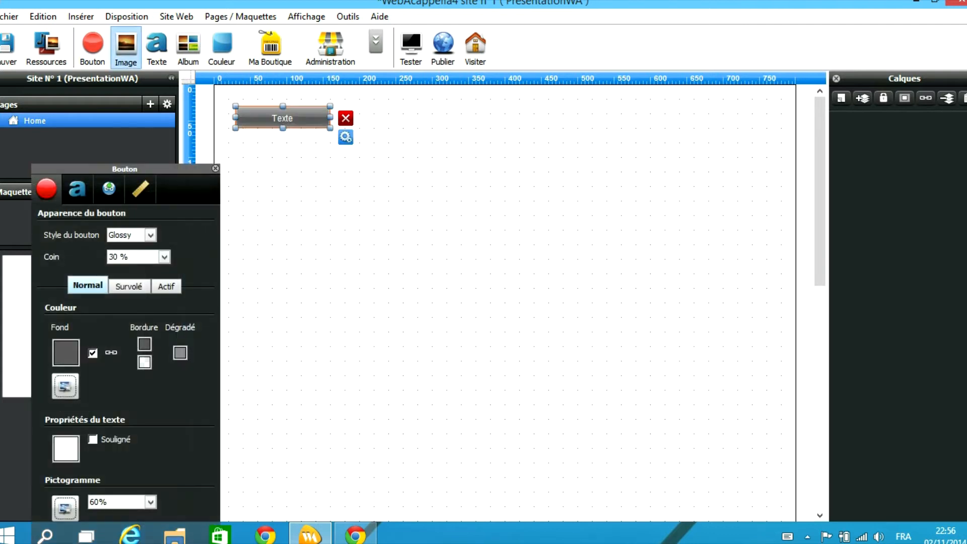
left_click(157, 49)
left_click(188, 48)
left_click(222, 46)
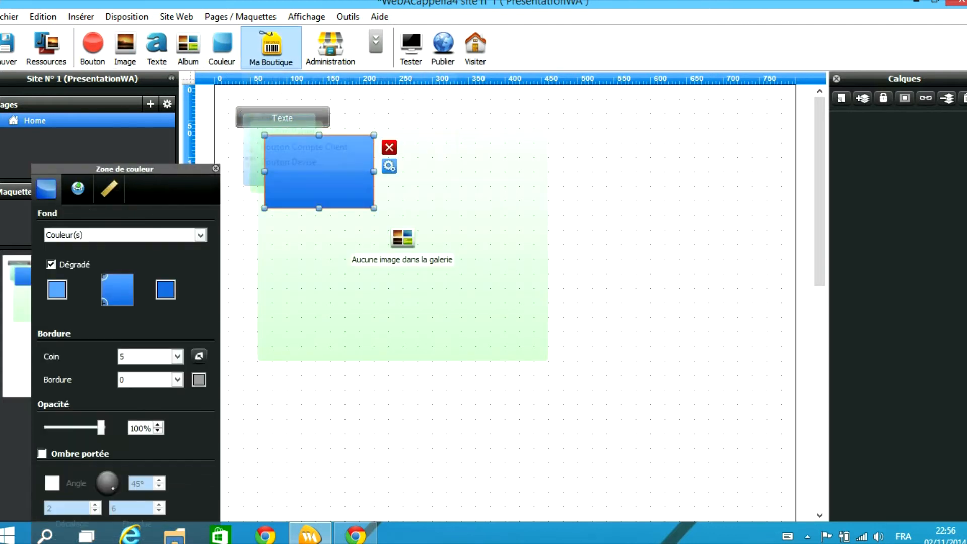
left_click(271, 46)
left_click(375, 43)
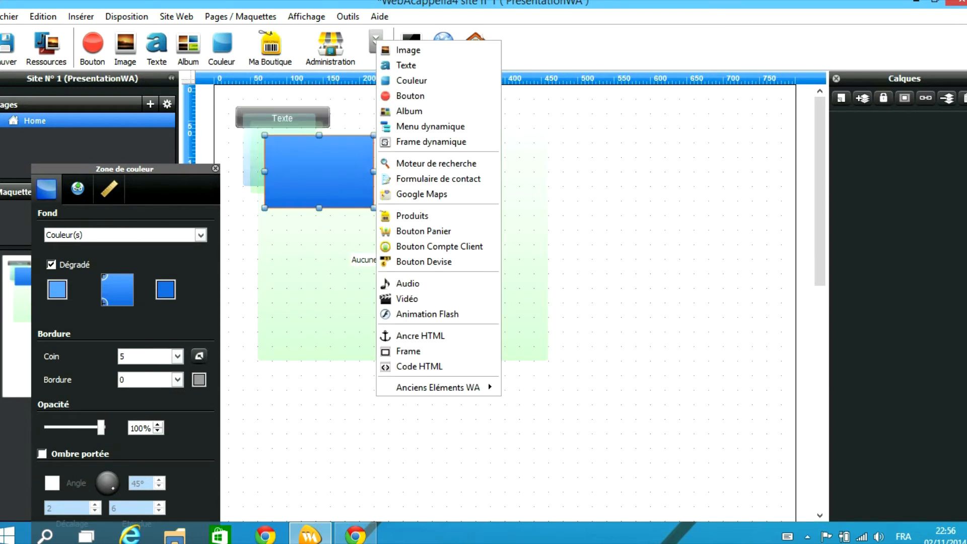
left_click(408, 283)
left_click(375, 39)
left_click(428, 314)
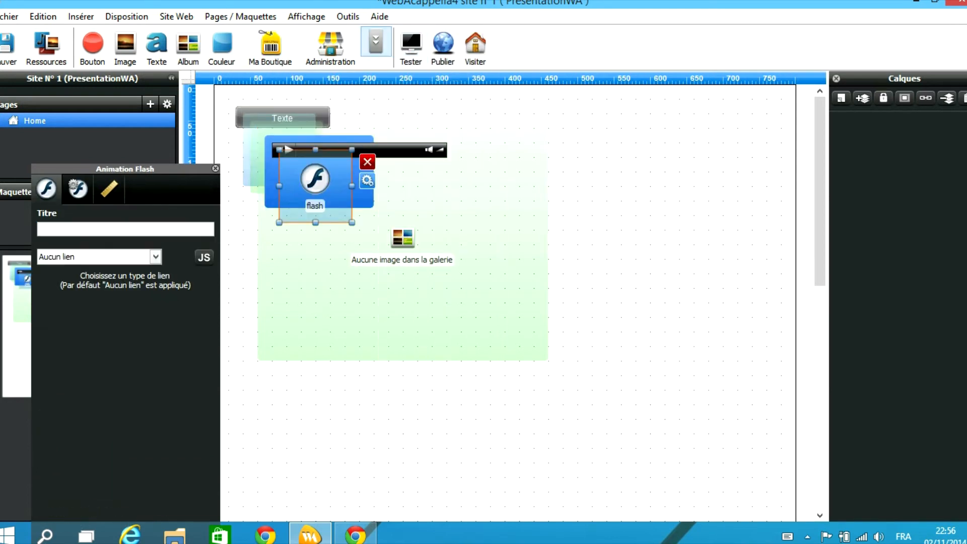
left_click(375, 43)
left_click(408, 301)
left_click(376, 42)
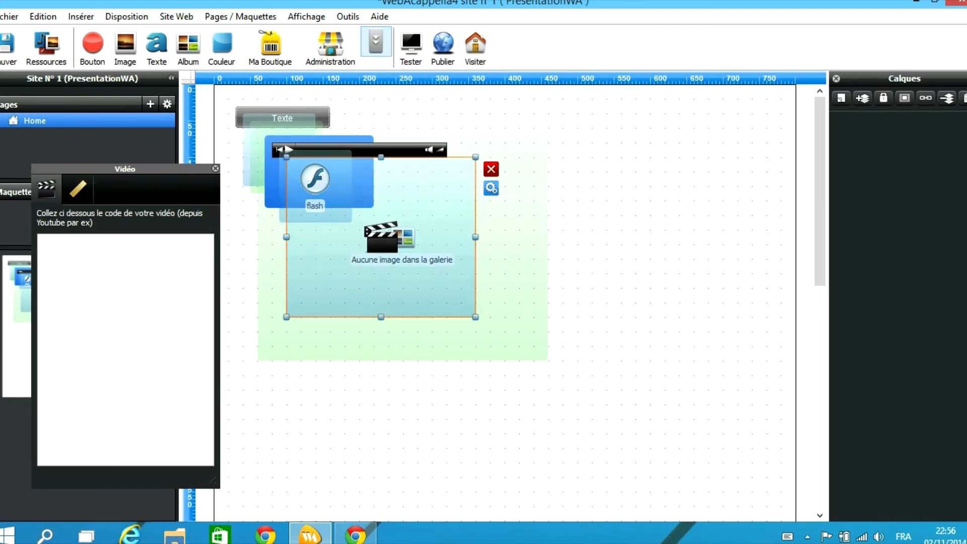
left_click(413, 142)
left_click(375, 42)
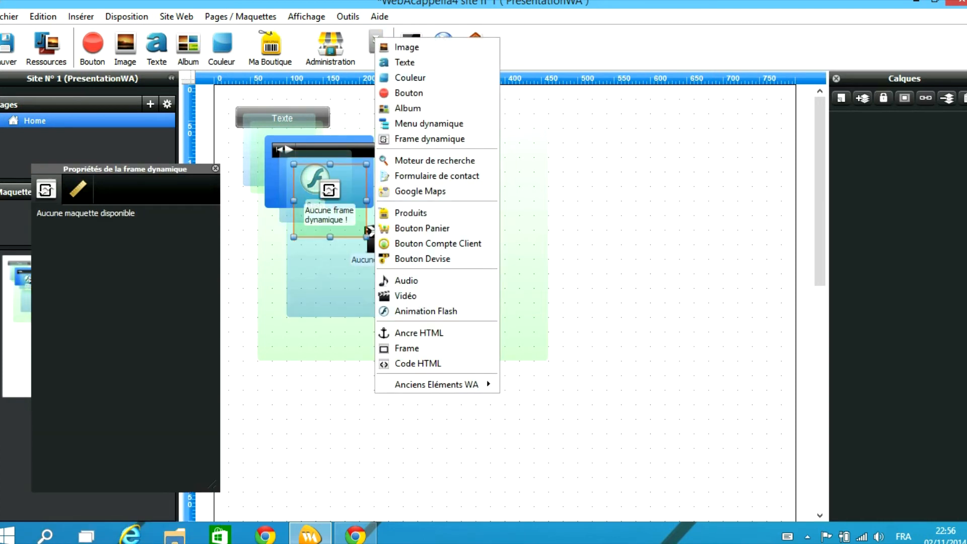
mouse_move(436, 384)
left_click(534, 424)
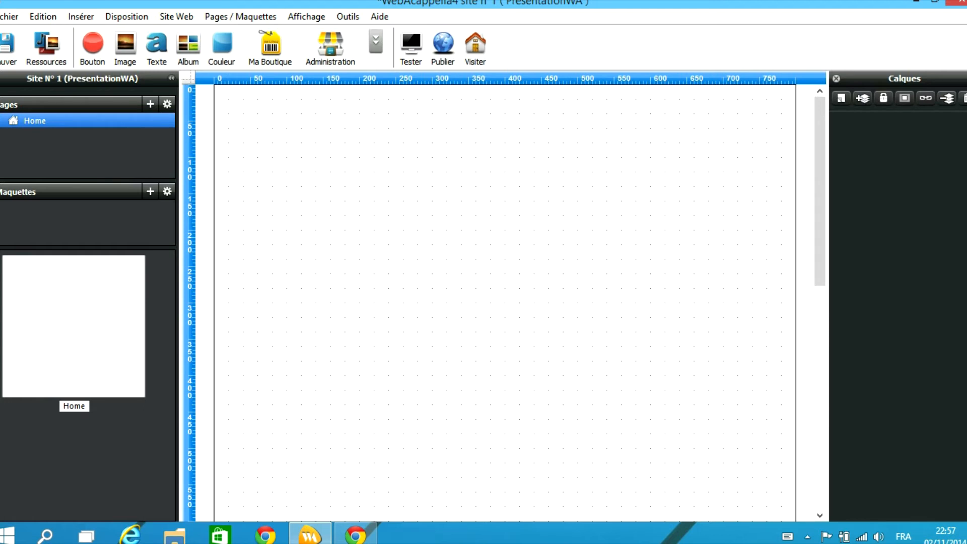
Add a text block at the top-left of the page reading 'Logo' in font size 63
left_click(156, 48)
left_click_drag(357, 233, 544, 135)
double_click(386, 135)
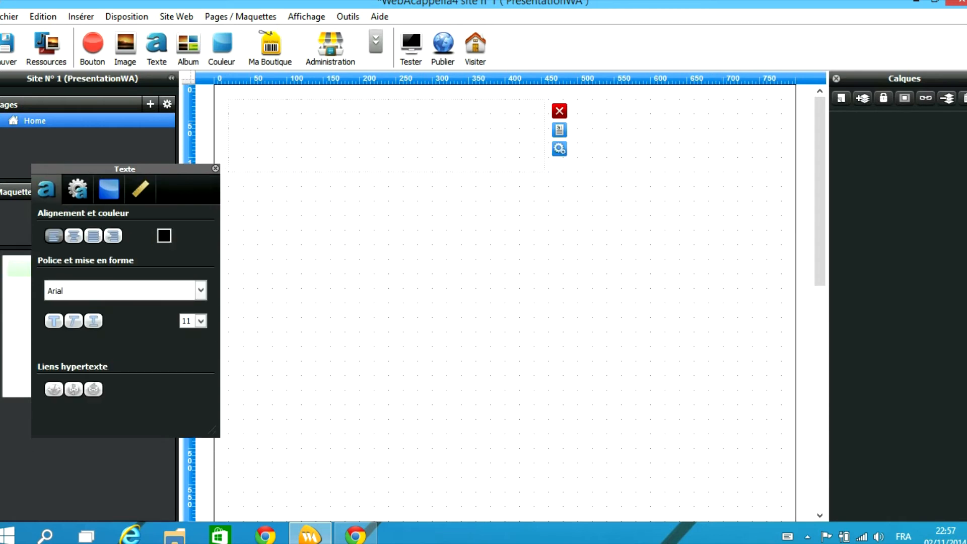
type("Logo")
key("ctrl+a")
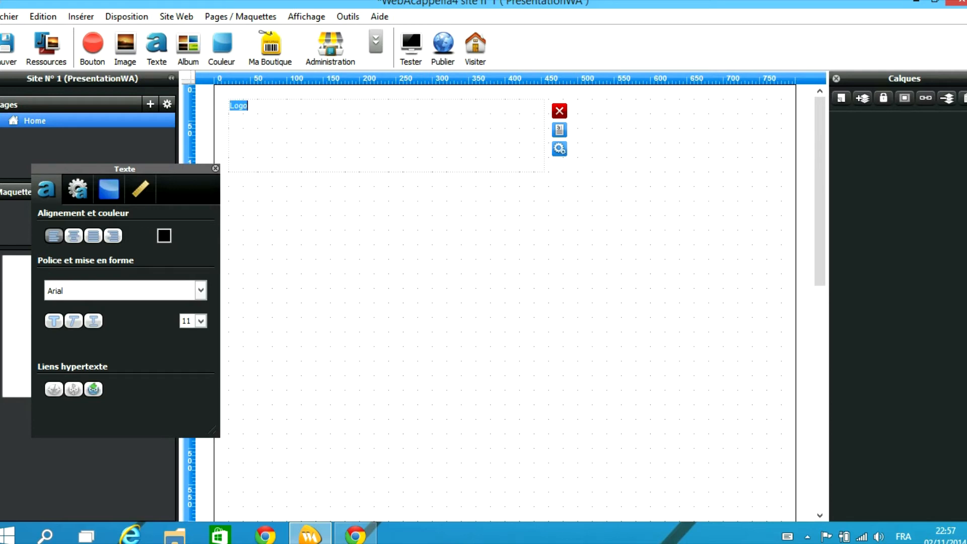
left_click(201, 321)
scroll(189, 389, "down", 6)
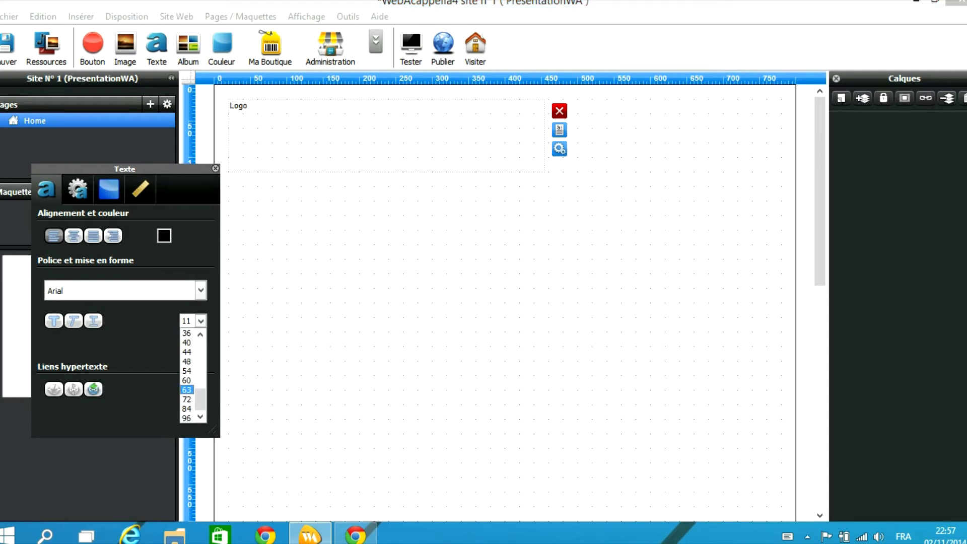
left_click(188, 389)
left_click(342, 242)
Append 'La différence' to the heading and widen the text block to fit it
double_click(313, 133)
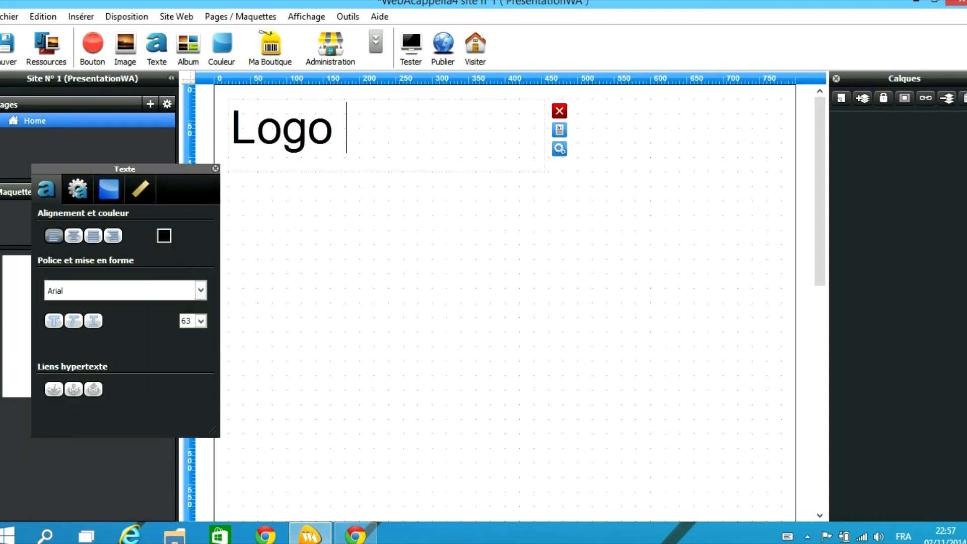
type("Is")
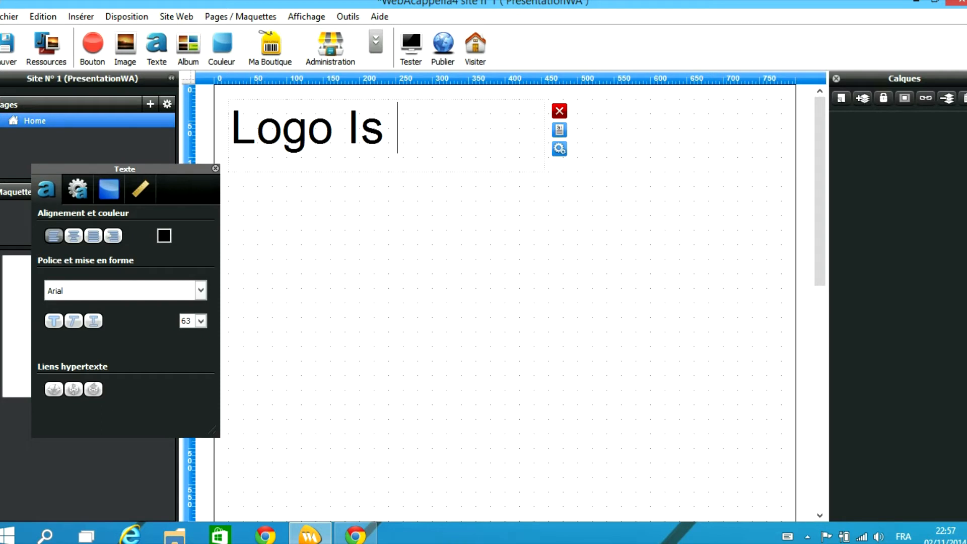
key("BackSpace")
key("BackSpace")
type("La différ")
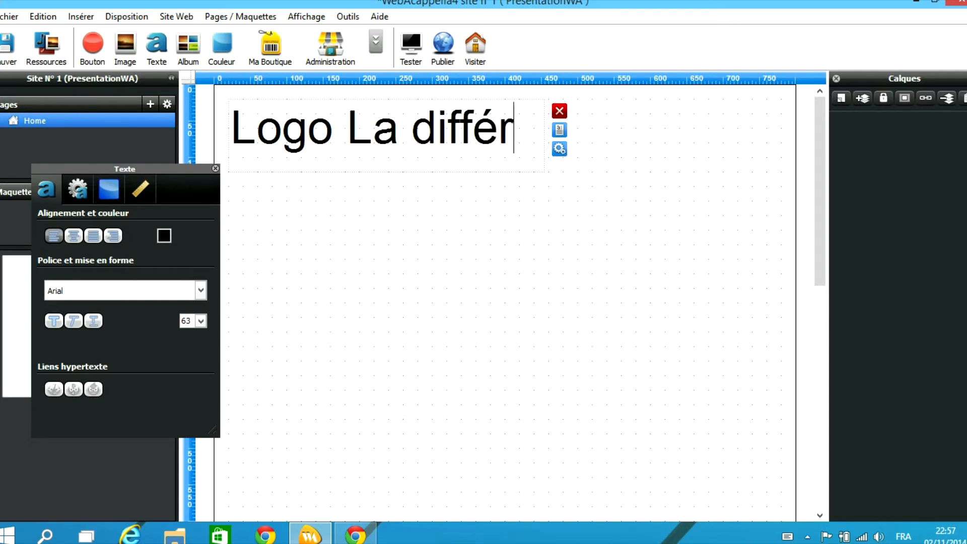
type("ence")
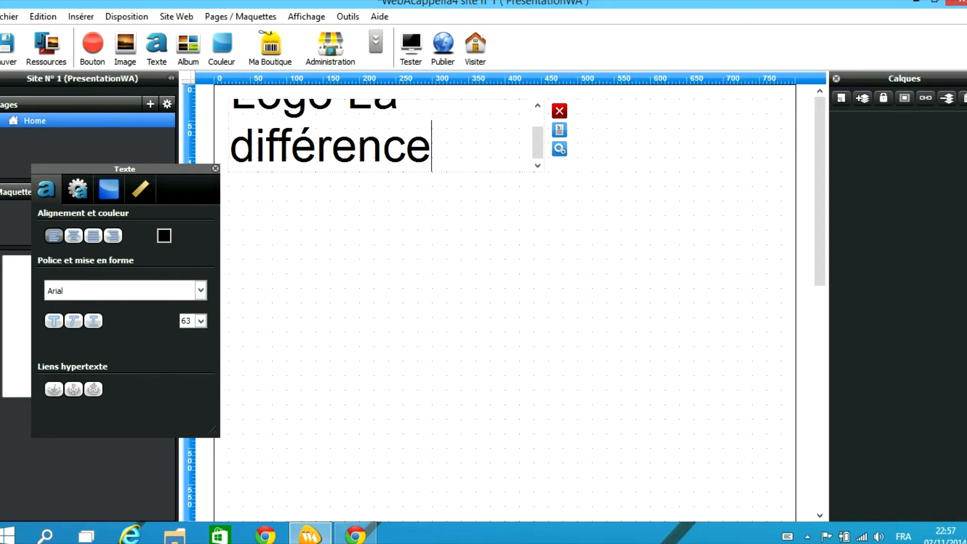
key("Escape")
left_click(494, 135)
left_click_drag(544, 135, 347, 131)
double_click(620, 132)
Set 'La différence' to font size 36 and check the heading block's position
left_click(201, 320)
left_click(187, 361)
left_click(382, 282)
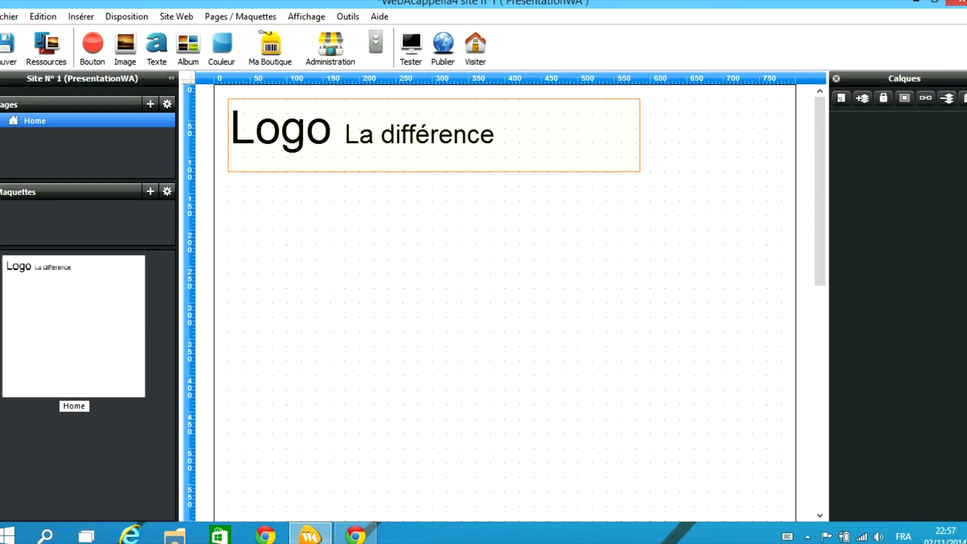
left_click(374, 141)
left_click(373, 141)
left_click(380, 227)
Add a flat, non-gradient blue bar under the heading, about 780×10, with corner rounding 0
left_click(222, 48)
left_click_drag(259, 126, 247, 178)
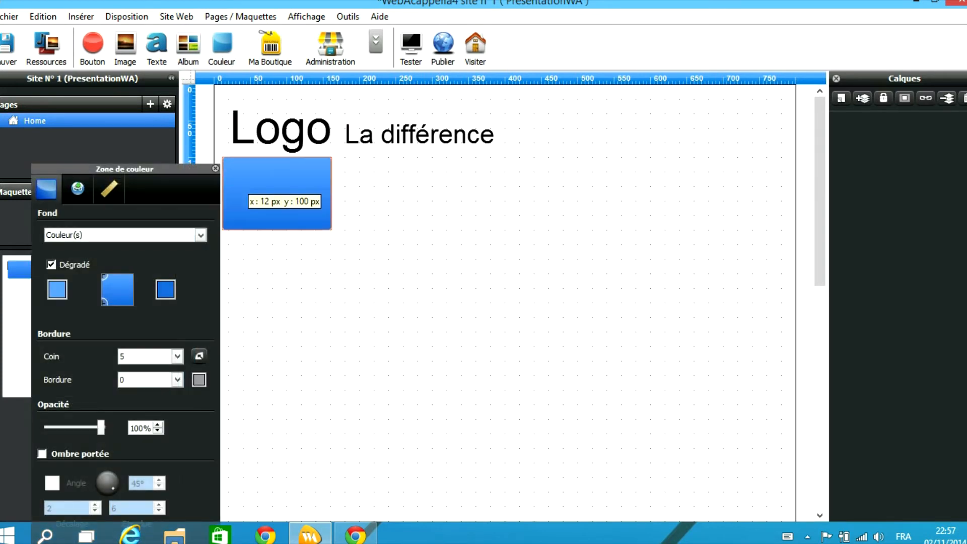
left_click_drag(332, 230, 790, 162)
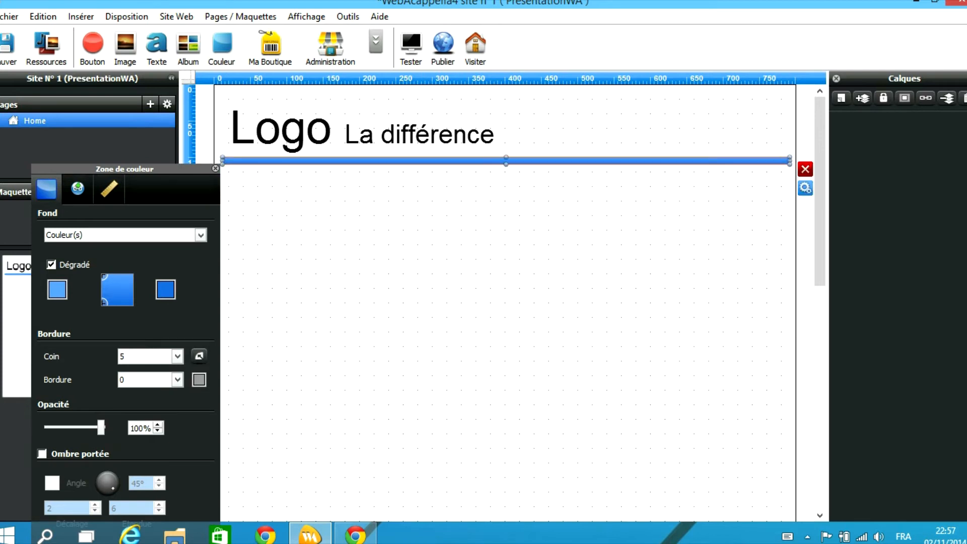
left_click(51, 265)
left_click(57, 290)
left_click(353, 302)
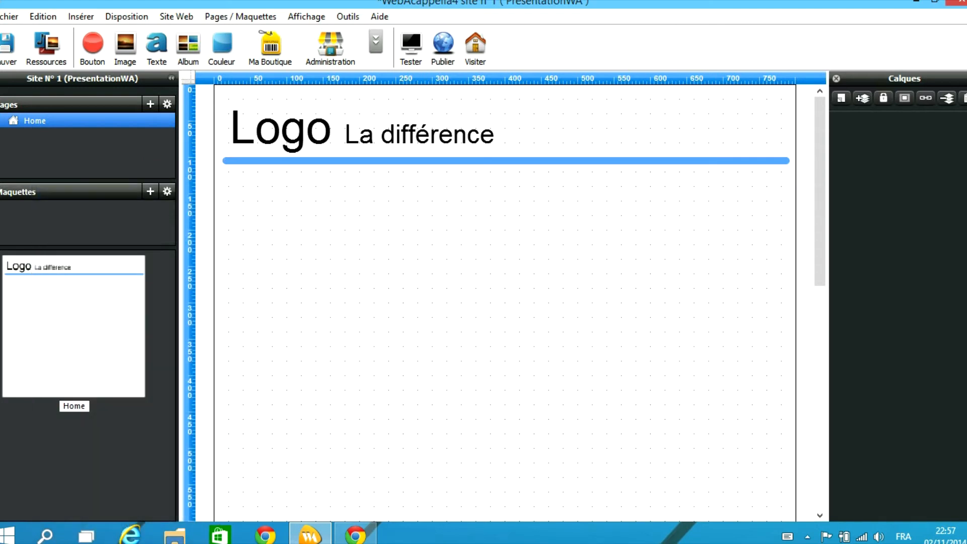
double_click(506, 160)
left_click(177, 357)
left_click(144, 369)
left_click(352, 302)
Insert a Menu dynamique bar (Menu 1–3) below the blue band and stretch it to 774 px wide
left_click(376, 42)
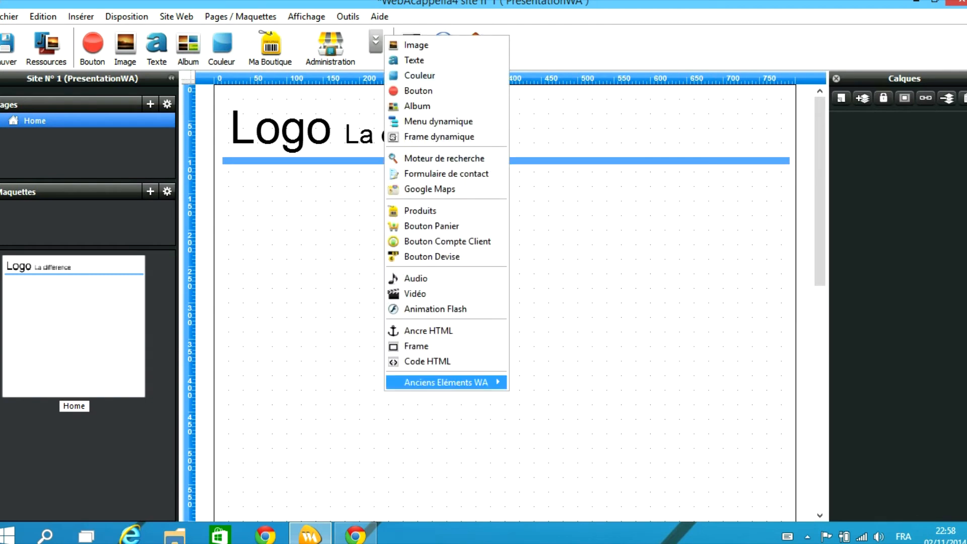
left_click(438, 121)
left_click_drag(319, 121, 307, 186)
left_click(306, 182)
left_click(307, 182)
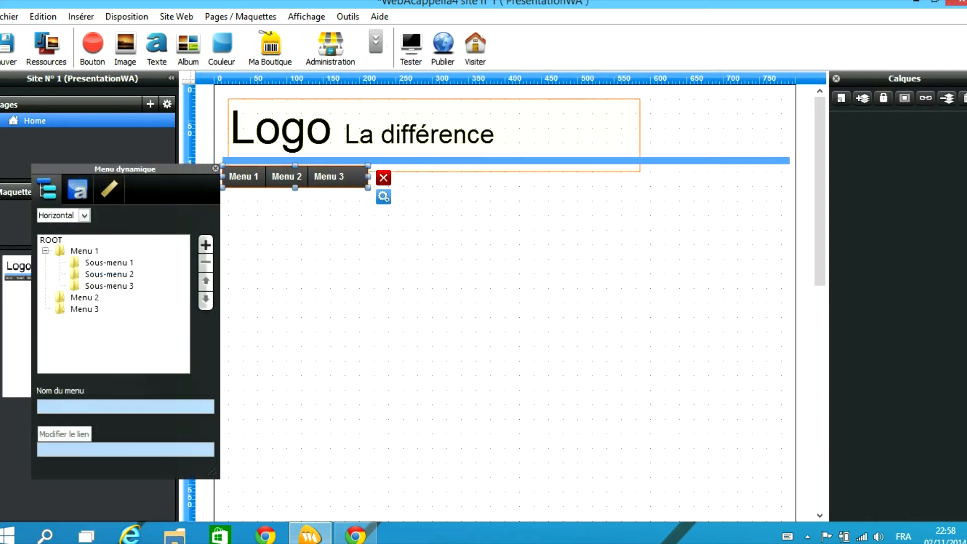
left_click_drag(368, 176, 786, 177)
left_click(629, 262)
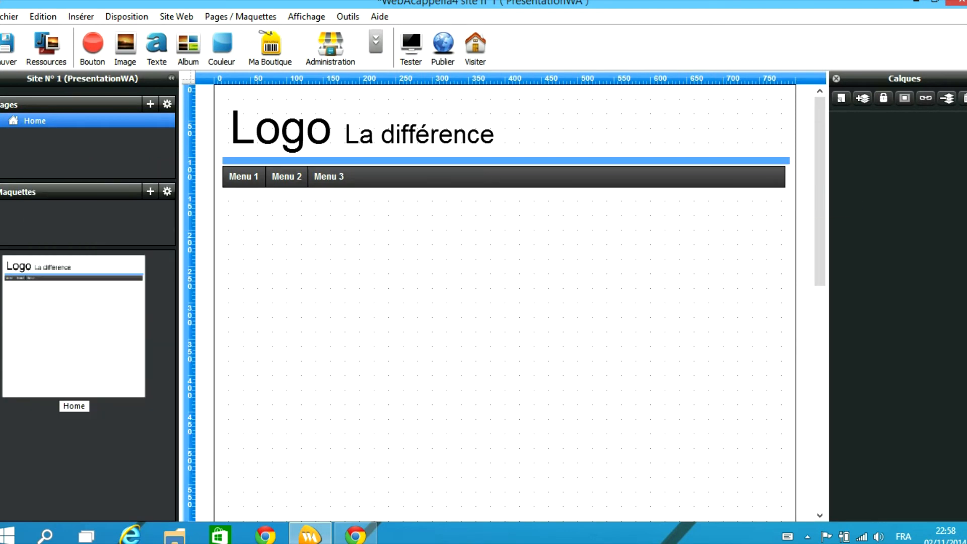
left_click(841, 97)
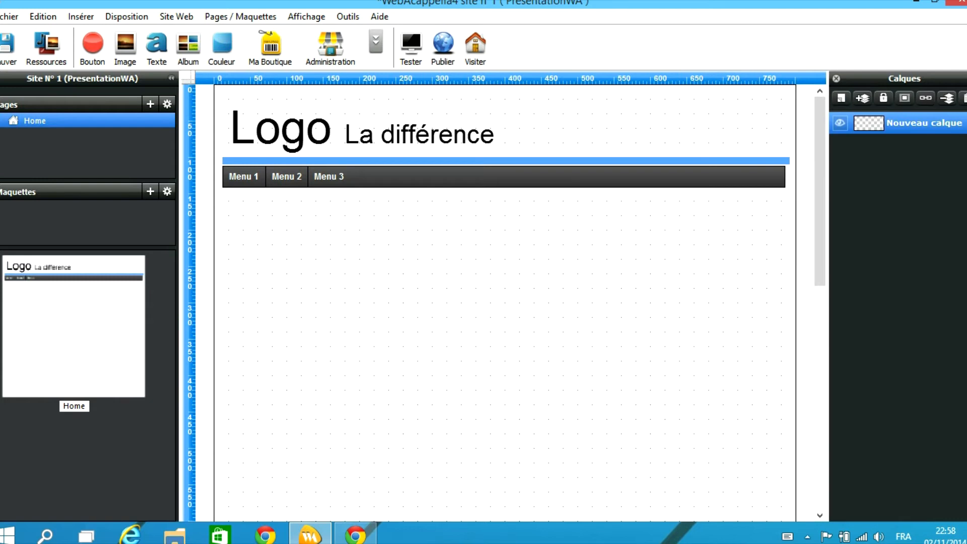
double_click(923, 123)
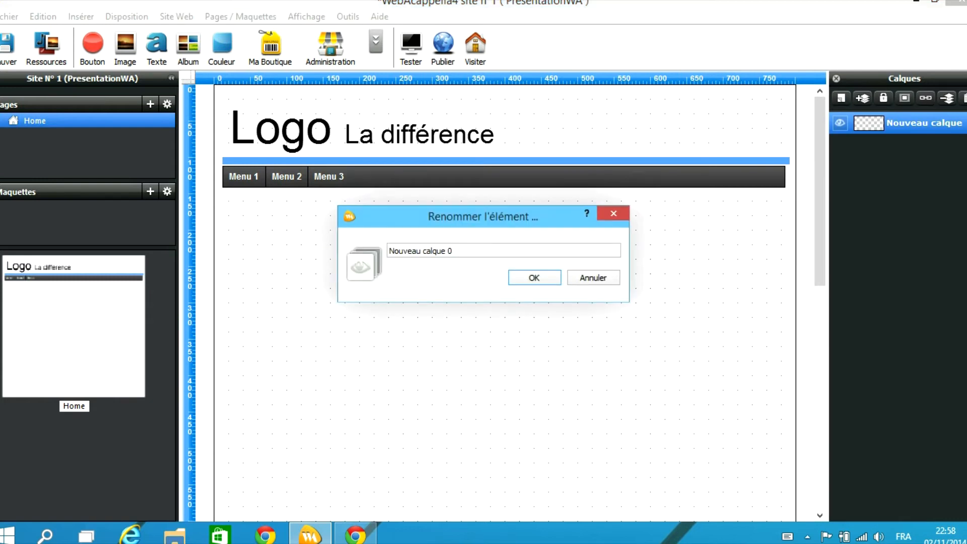
key("ctrl+a")
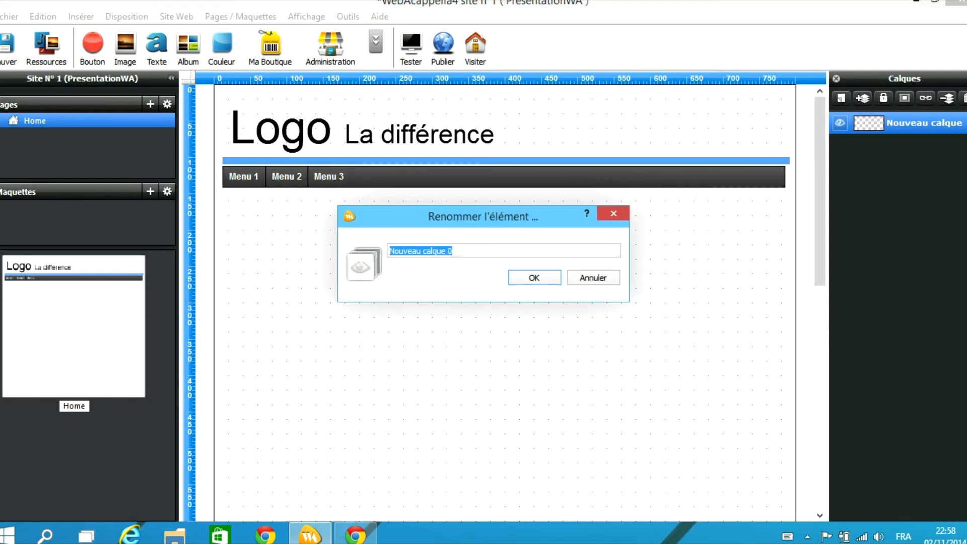
type("ZoneMenu")
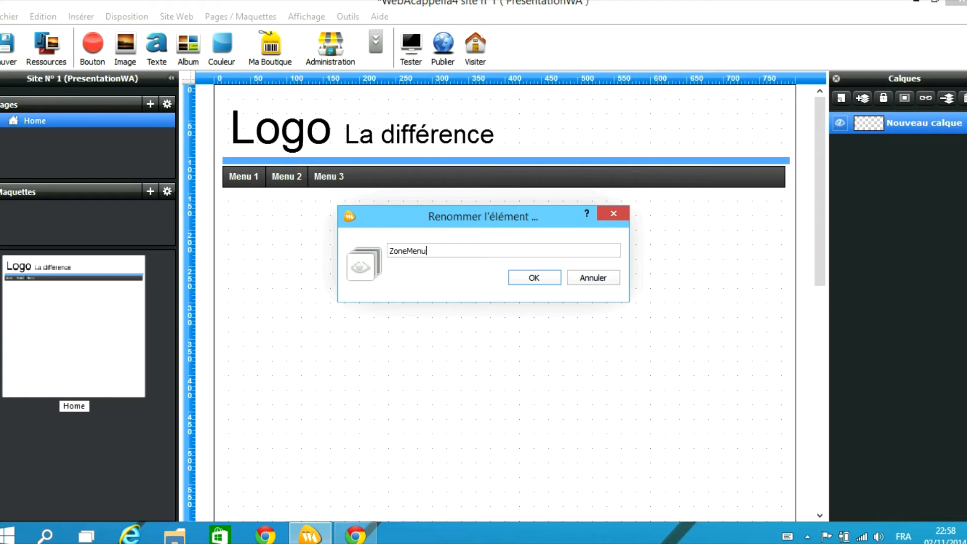
key("Return")
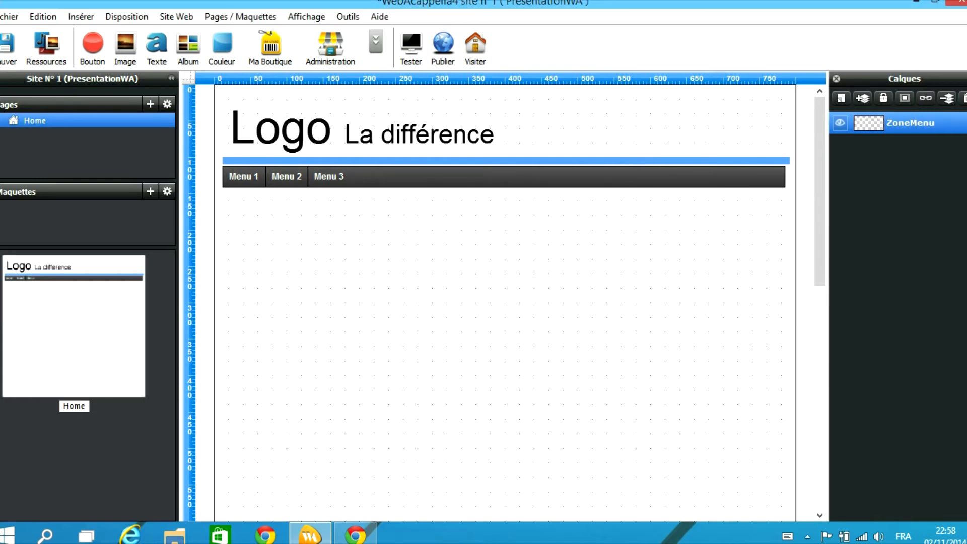
left_click_drag(509, 288, 534, 84)
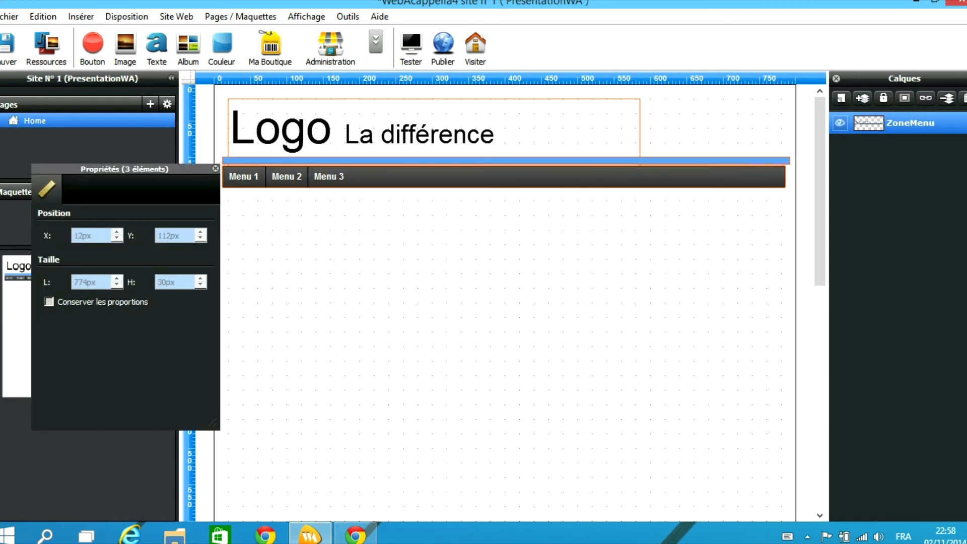
left_click_drag(428, 130, 411, 137)
left_click(412, 222)
left_click(412, 177)
left_click(411, 222)
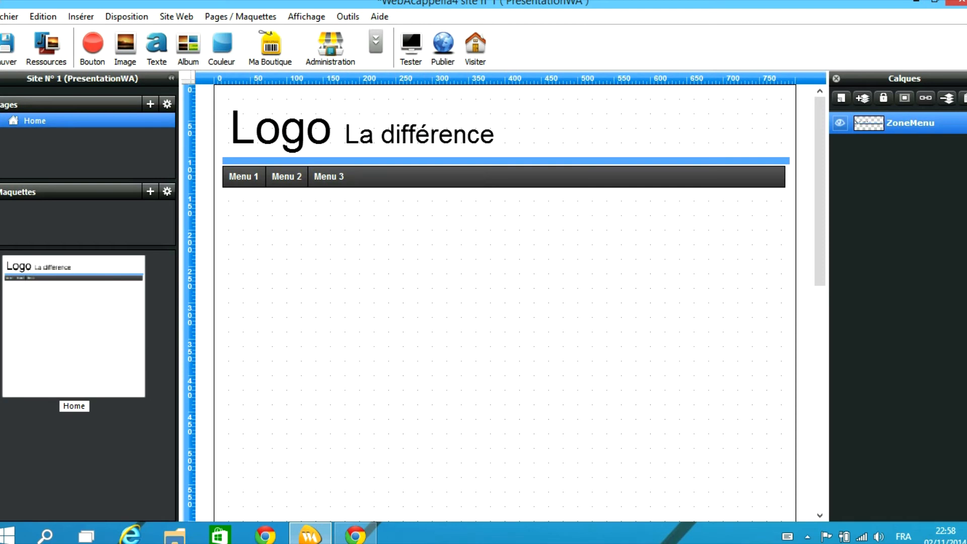
key("ctrl+a")
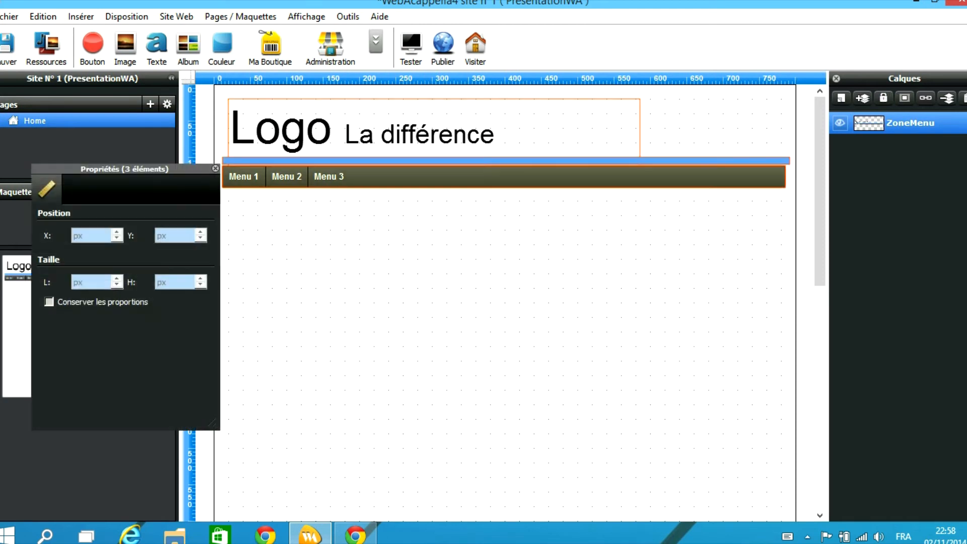
key("Delete")
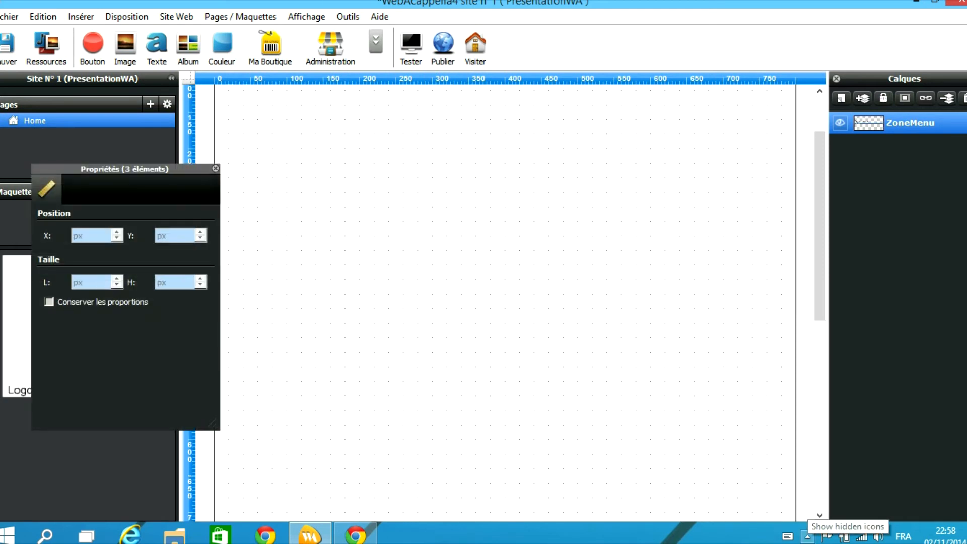
key("ctrl+z")
key("Escape")
key("ctrl+a")
Lock and unlock the header layer in Calques, testing whether the header elements can be selected
left_click(883, 98)
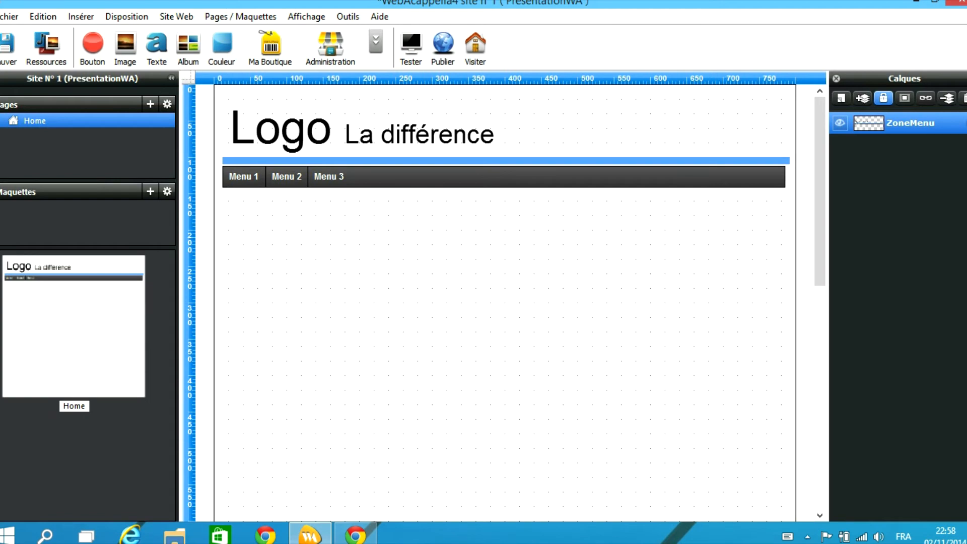
left_click_drag(300, 127, 441, 221)
left_click(883, 98)
key("ctrl+a")
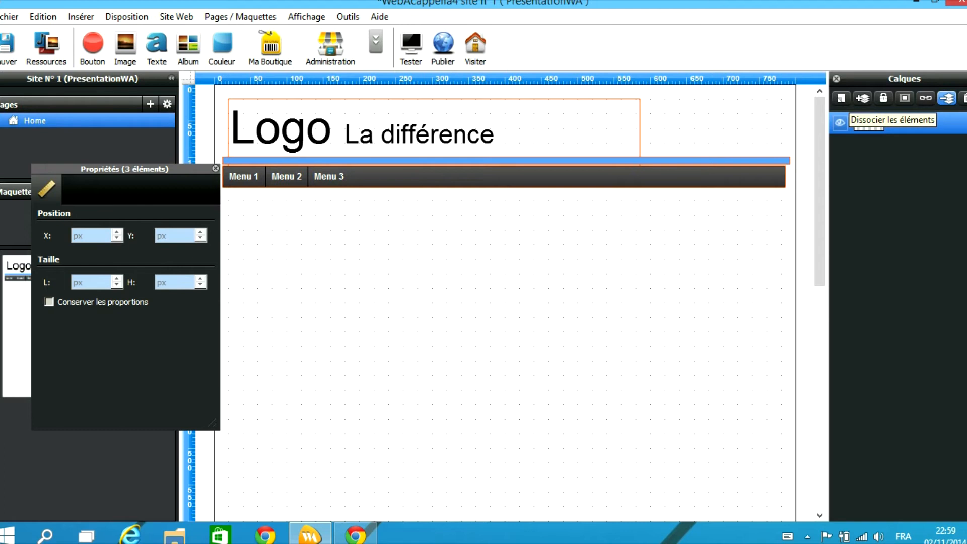
left_click(554, 282)
Select the logo, blue band and menu together and remove all three from the Home page
left_click(420, 134)
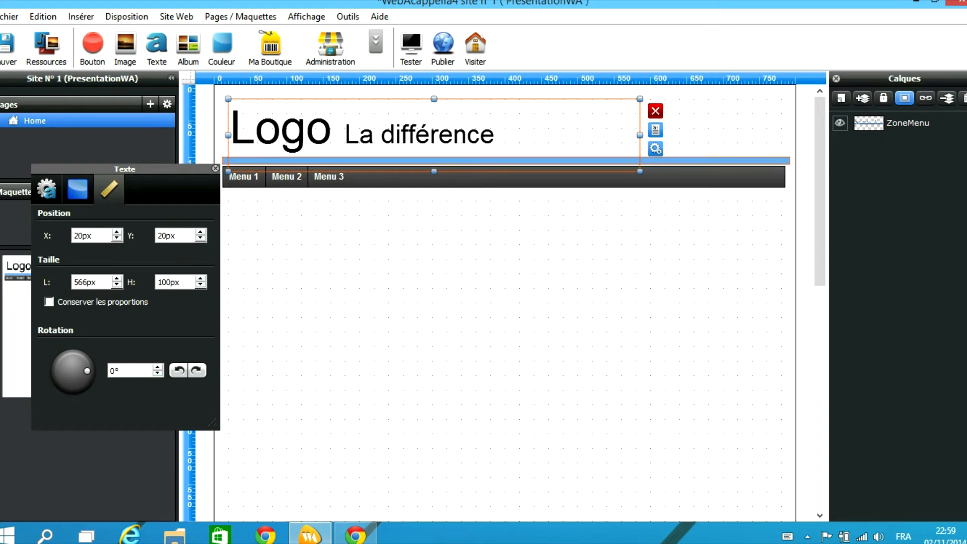
left_click(506, 161)
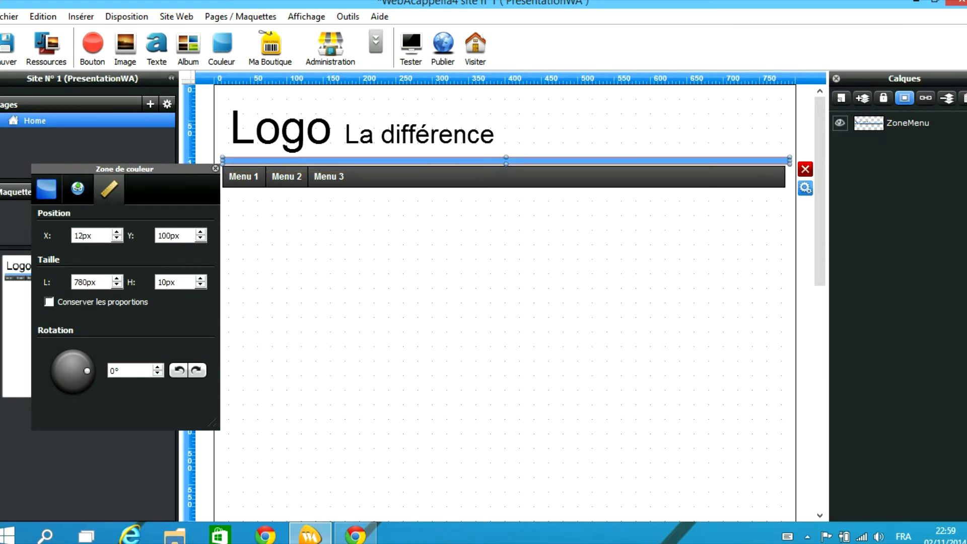
left_click(904, 98)
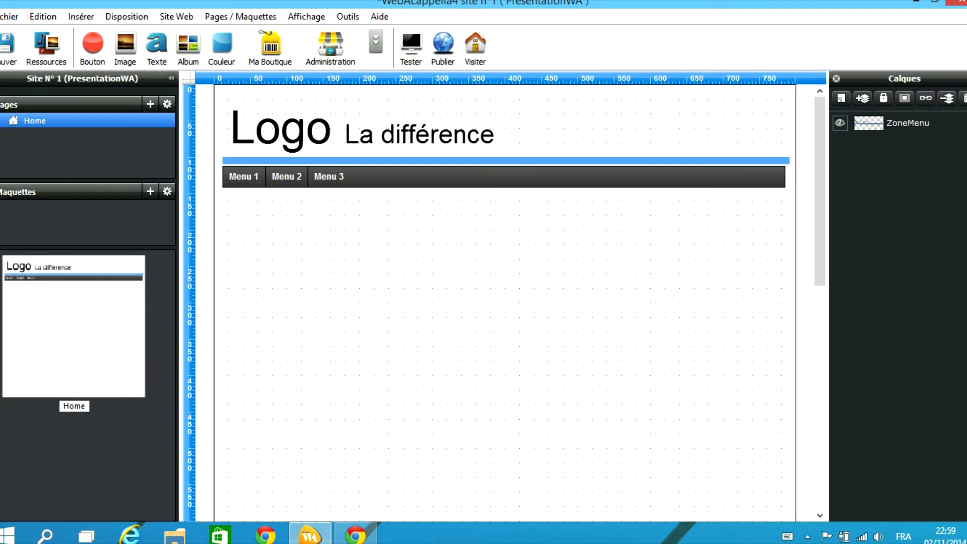
left_click(433, 136)
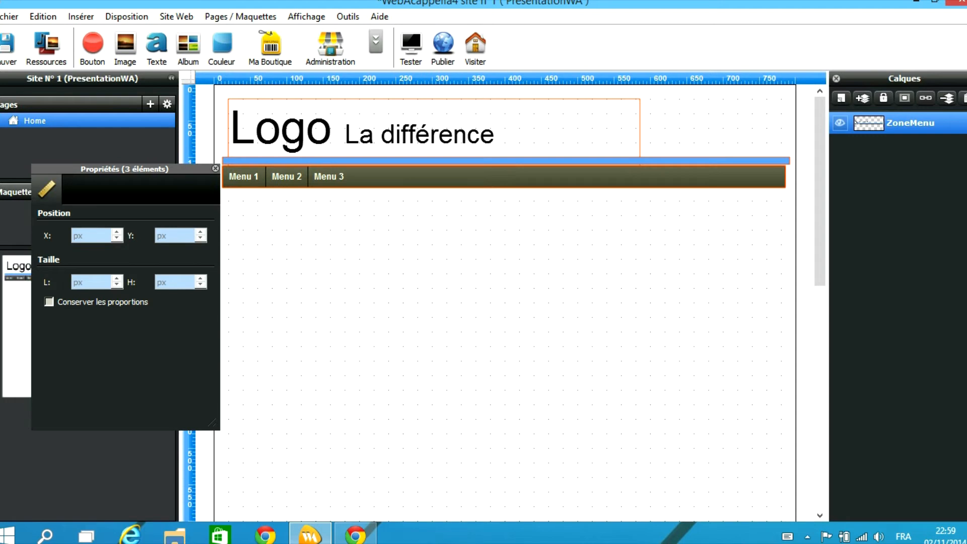
left_click(504, 242)
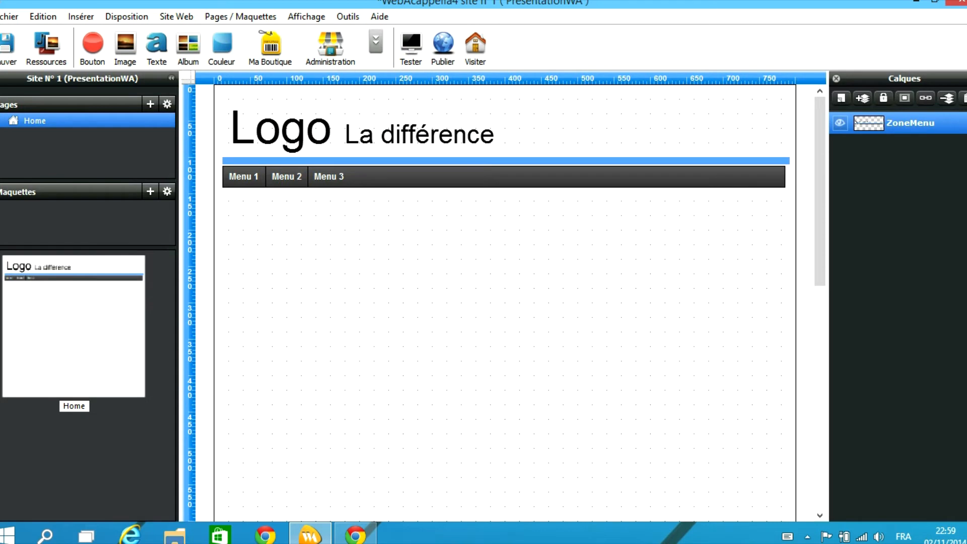
key("ctrl+a")
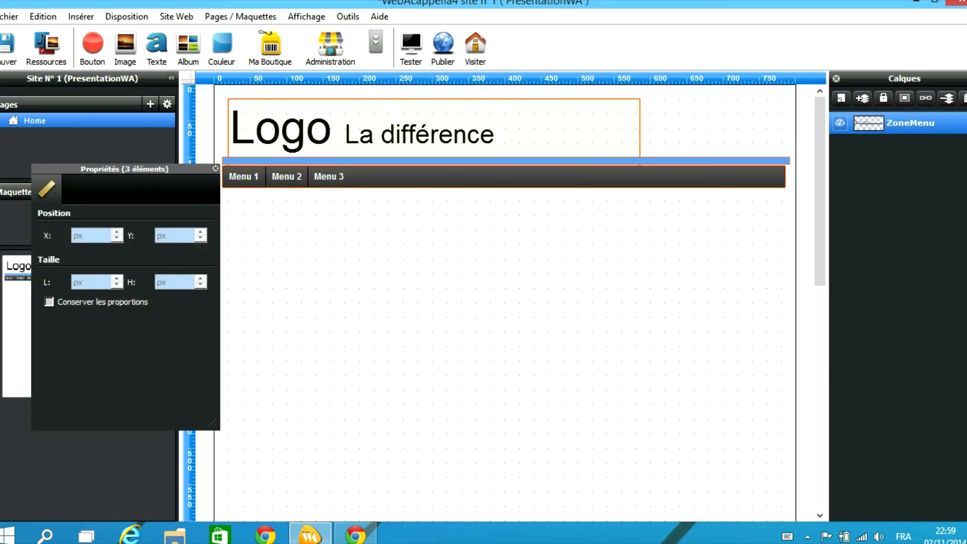
key("Delete")
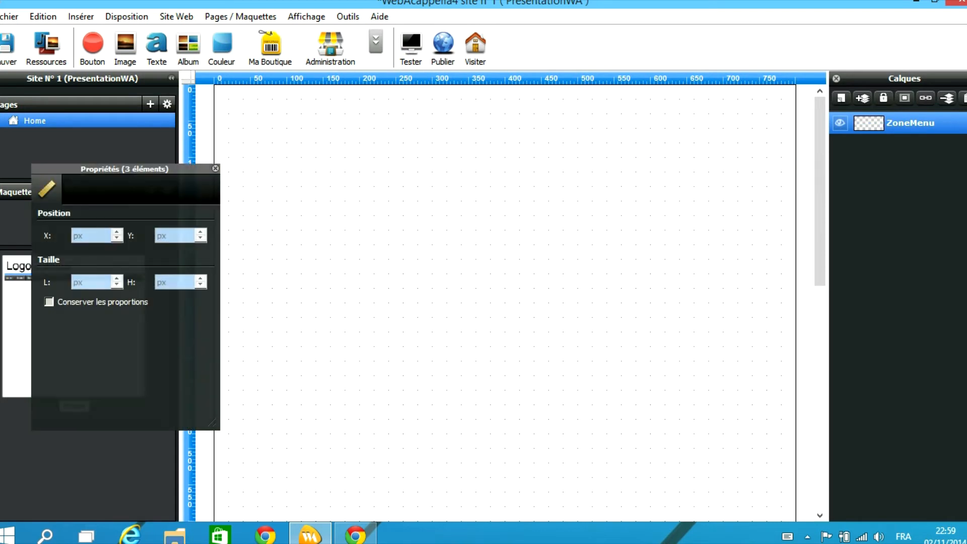
Add a new maquette, saving the Home page, and paste the logo, band and menu into it
left_click(150, 191)
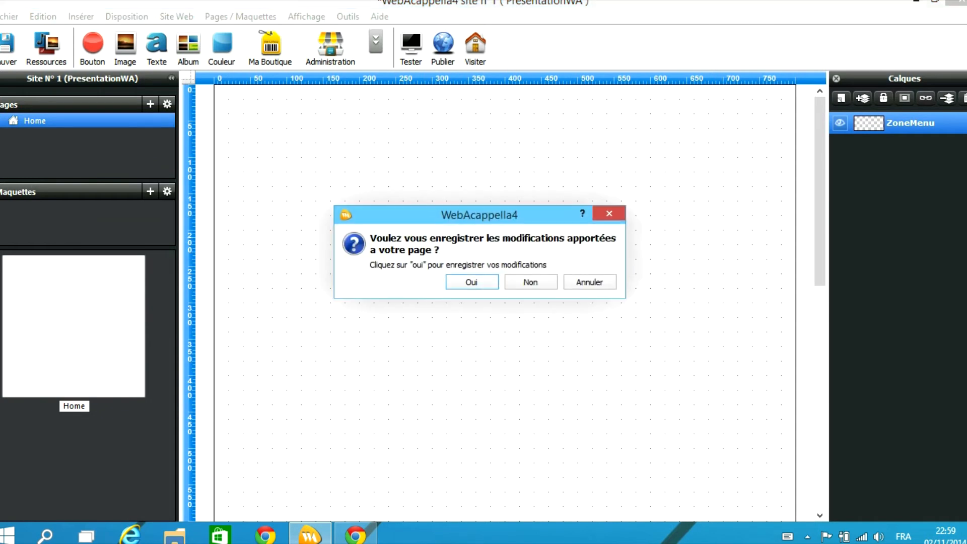
left_click(472, 282)
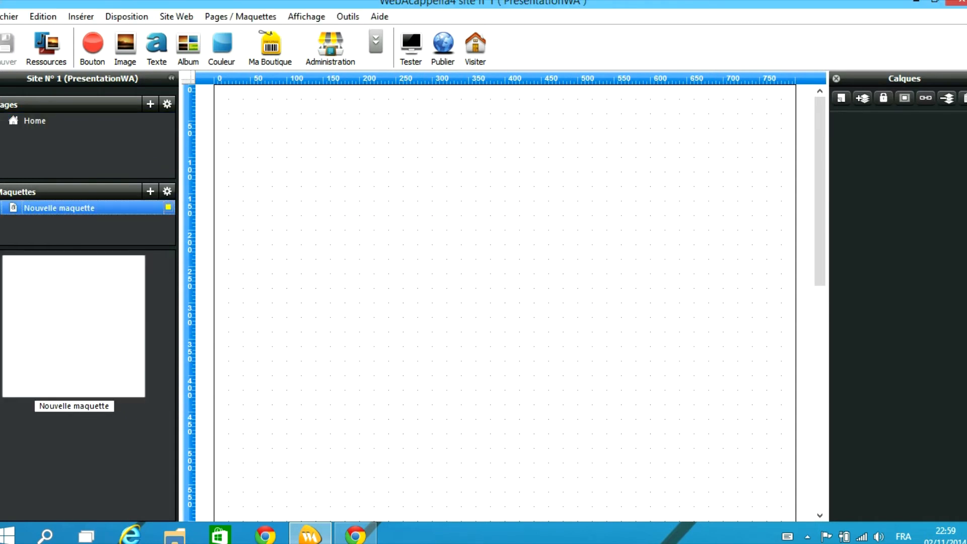
key("ctrl+v")
left_click(453, 262)
left_click(433, 135)
left_click_drag(378, 416, 350, 129)
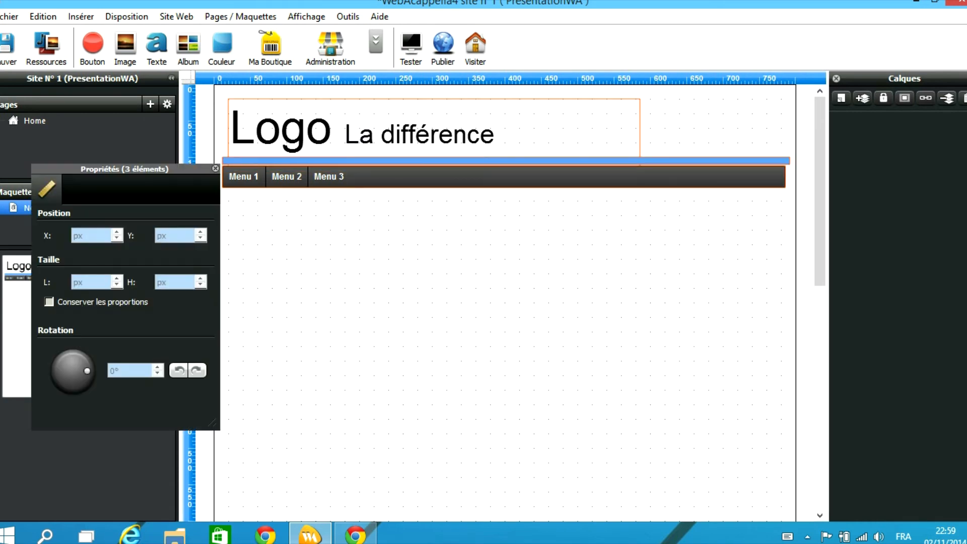
Create a new layer in Calques and name it ZoneLogo
left_click(863, 98)
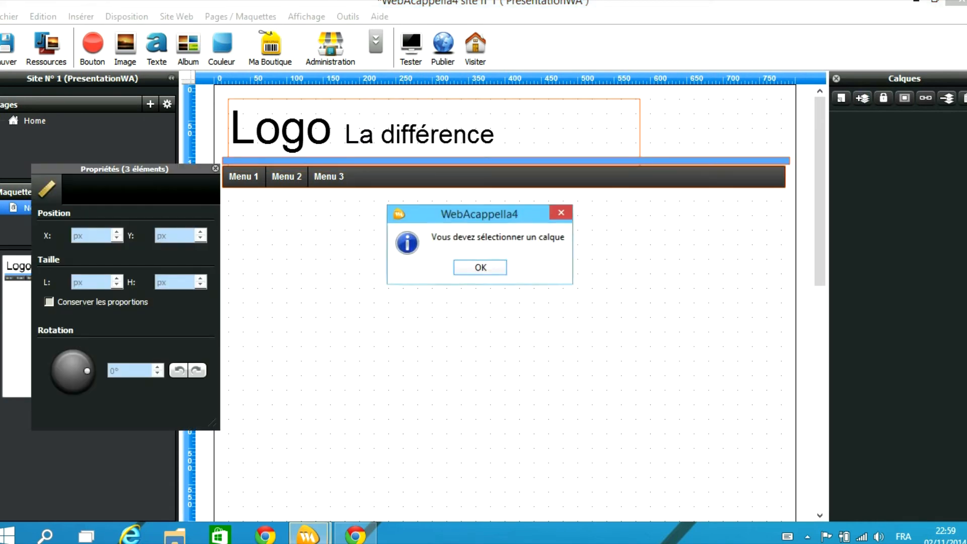
left_click(481, 267)
left_click(842, 99)
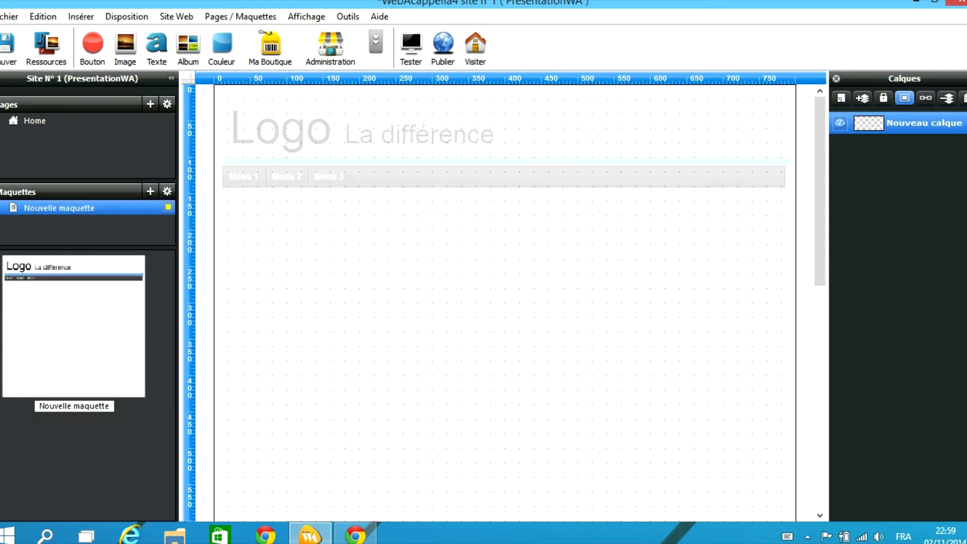
double_click(924, 123)
key("ctrl+a")
type("ZoneLogo")
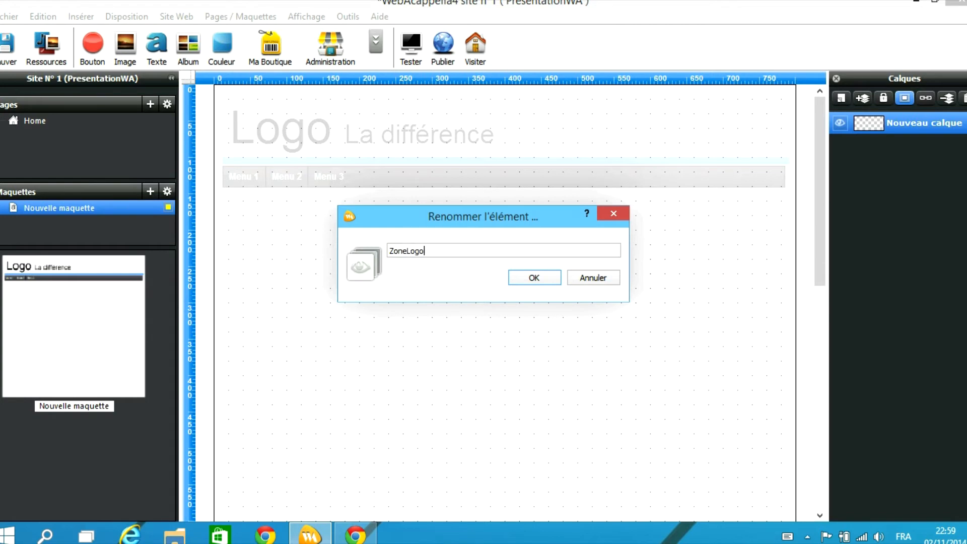
key("Return")
Put the logo, blue band and menu on the ZoneLogo layer and lock it
left_click(905, 97)
left_click_drag(345, 347, 335, 136)
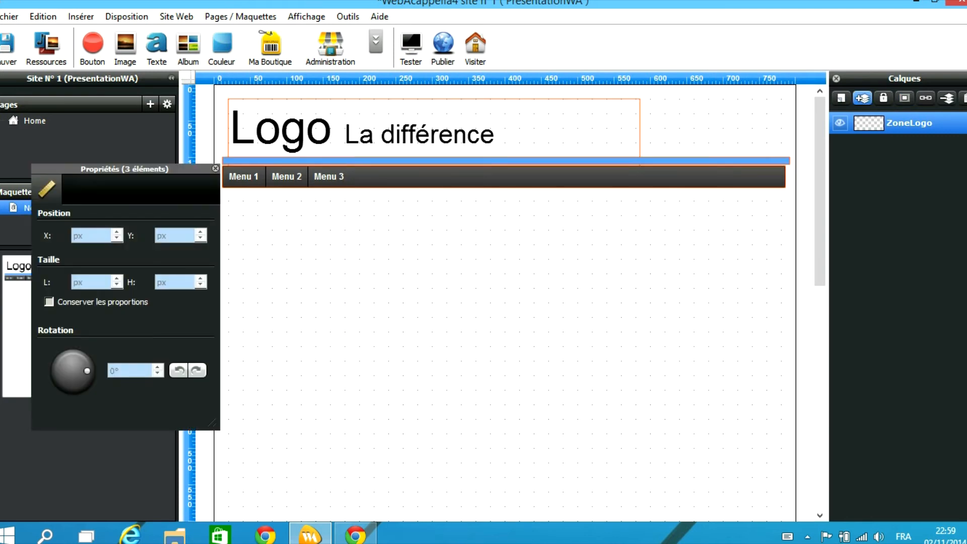
left_click(863, 98)
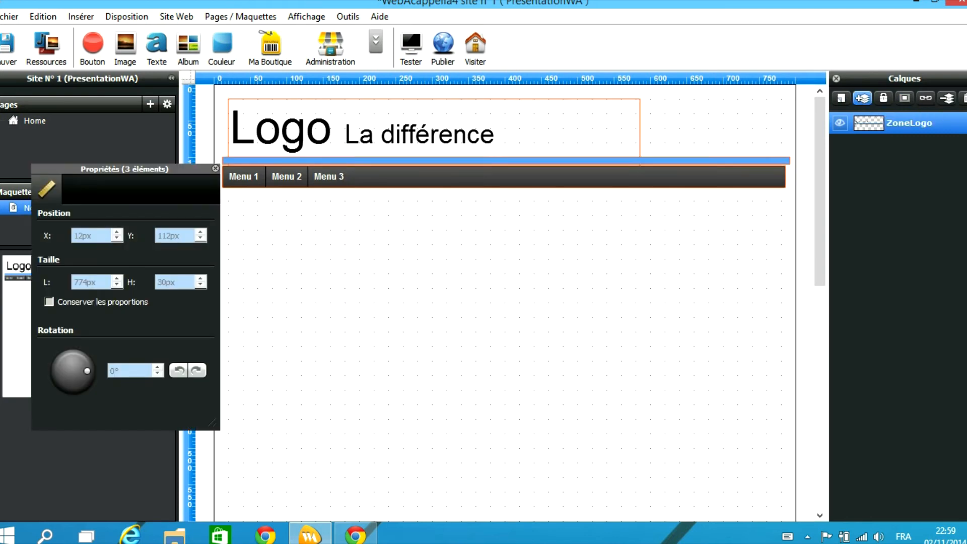
left_click(884, 98)
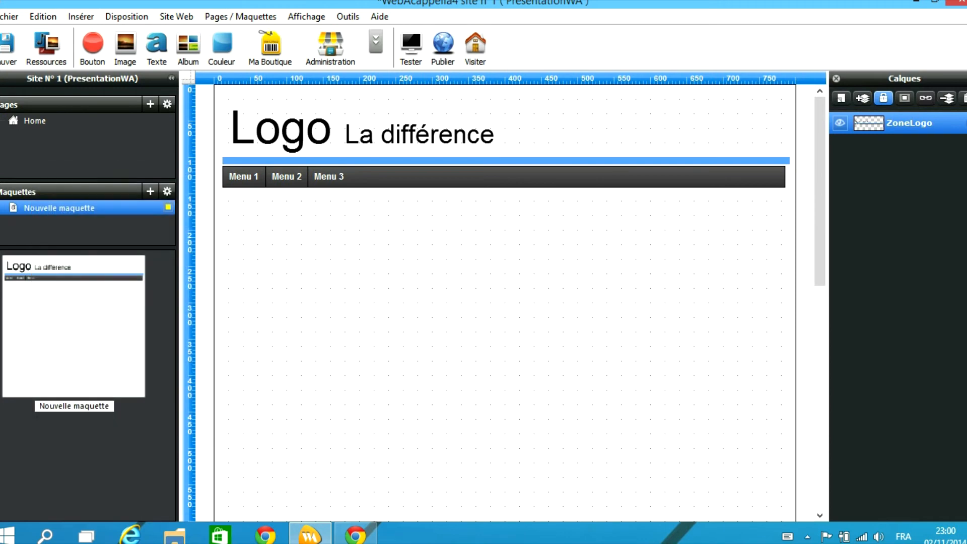
Make the Home page use Nouvelle maquette as its background maquette
left_click(35, 121)
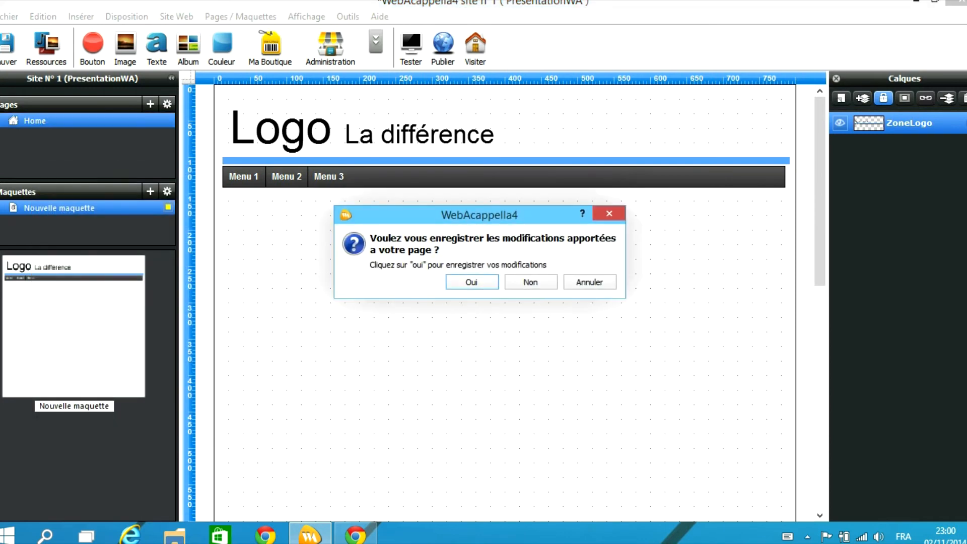
left_click(472, 282)
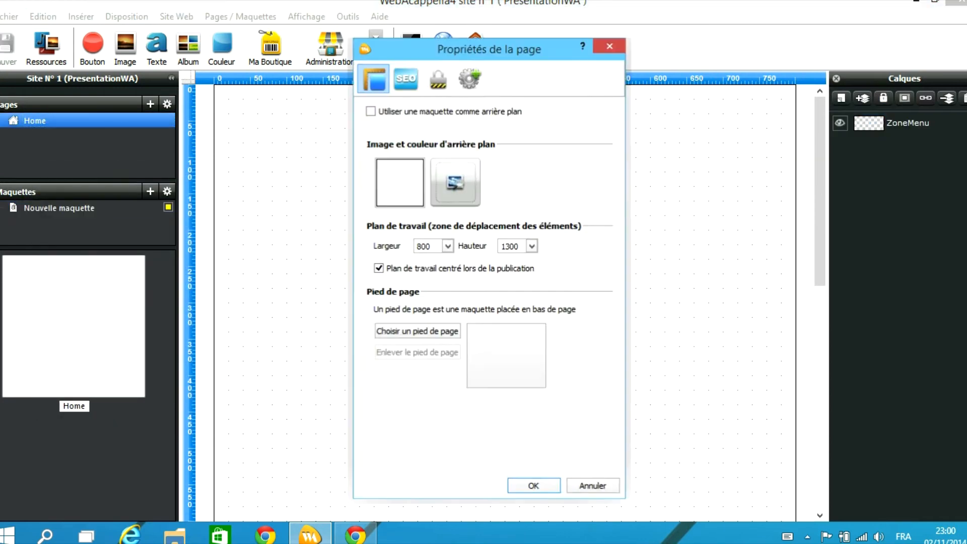
left_click(371, 111)
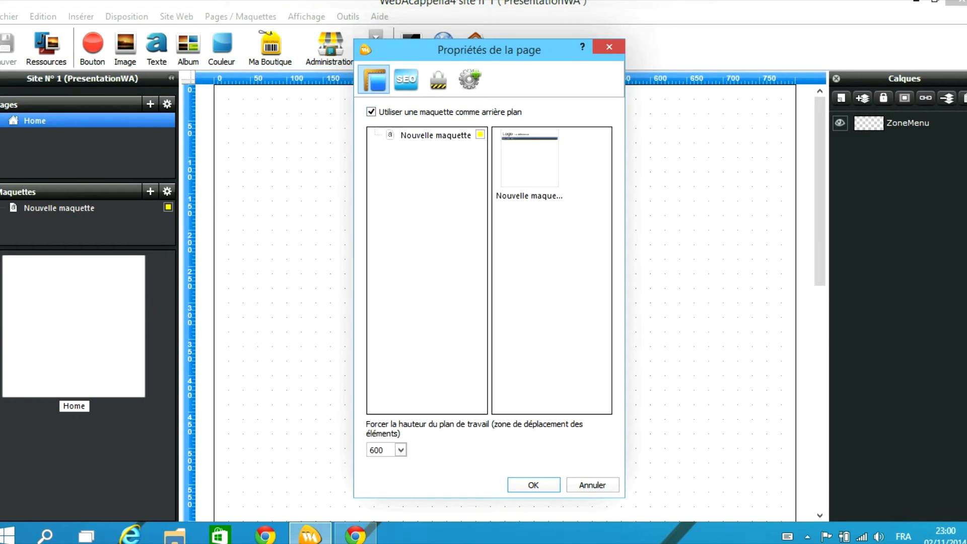
left_click(534, 485)
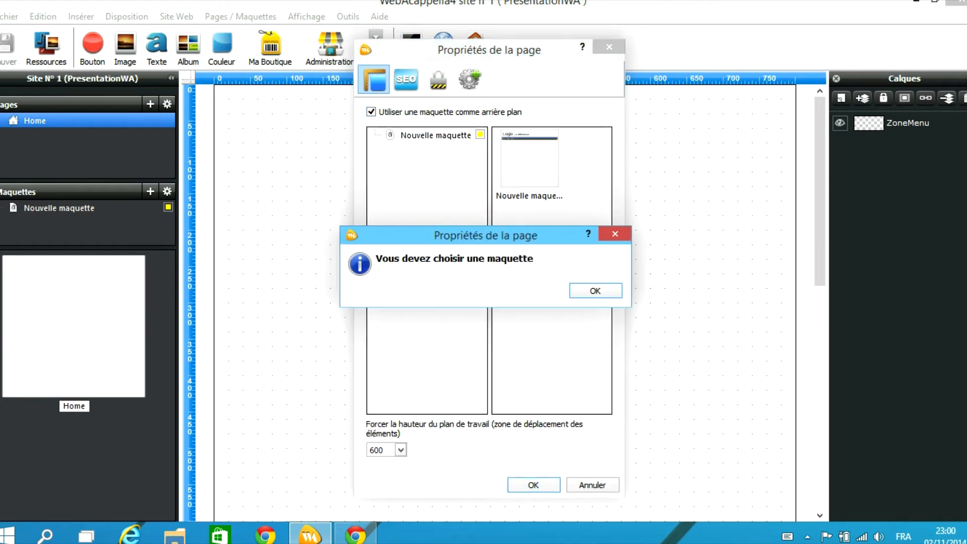
left_click(596, 290)
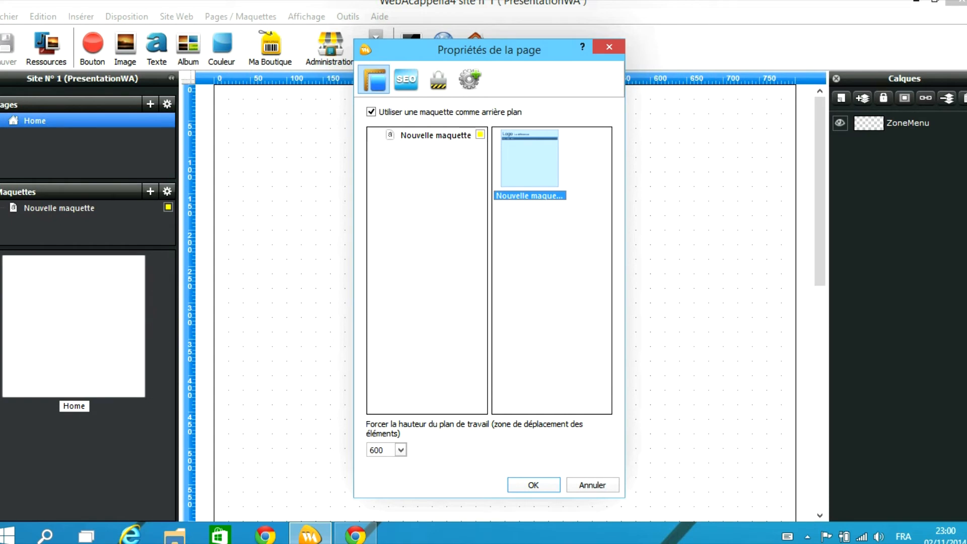
left_click(533, 485)
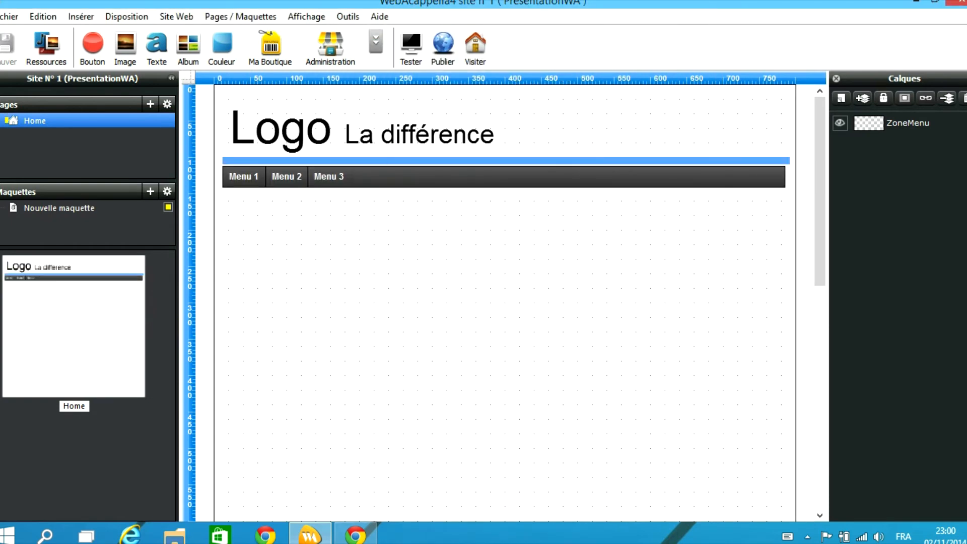
Delete the empty ZoneMenu layer, save, and return to the Home page
left_click(911, 123)
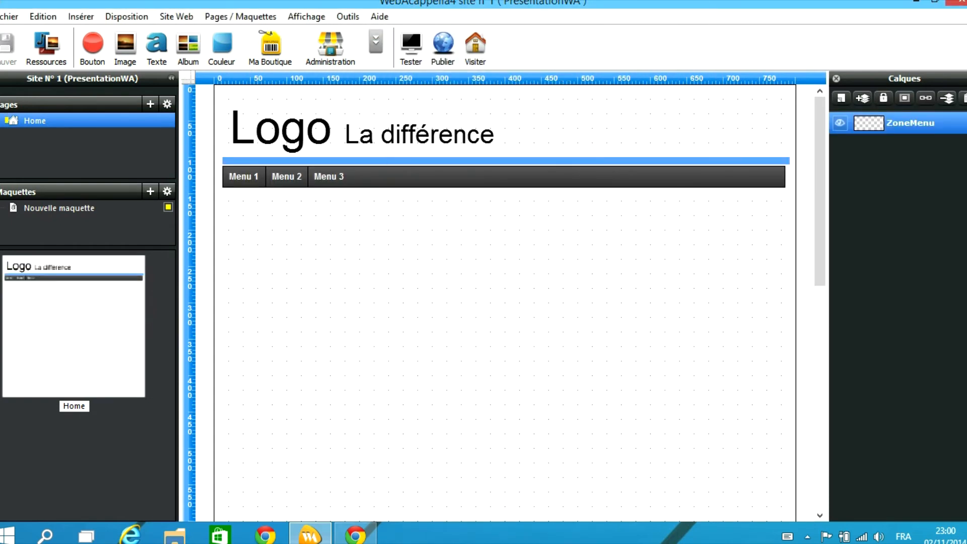
left_click(964, 98)
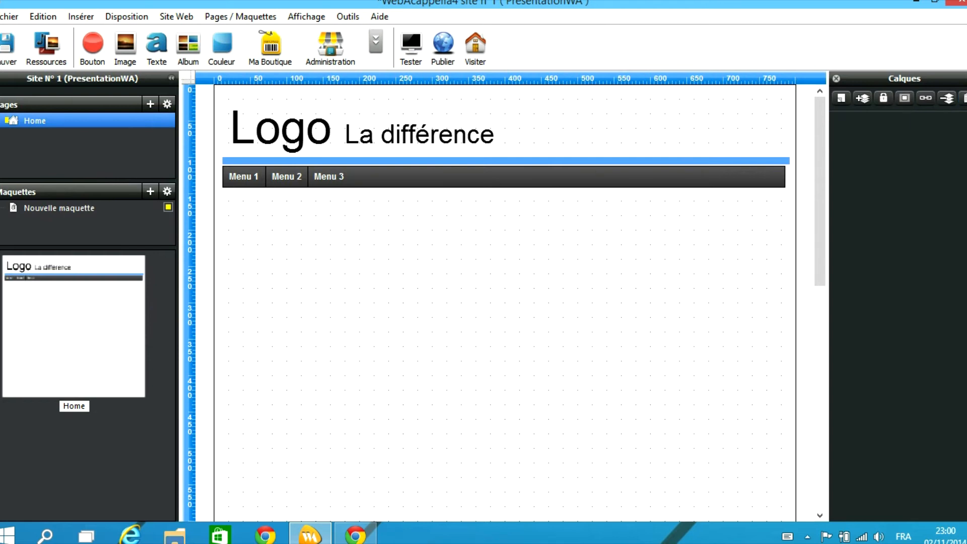
left_click(59, 208)
left_click(472, 282)
left_click(36, 121)
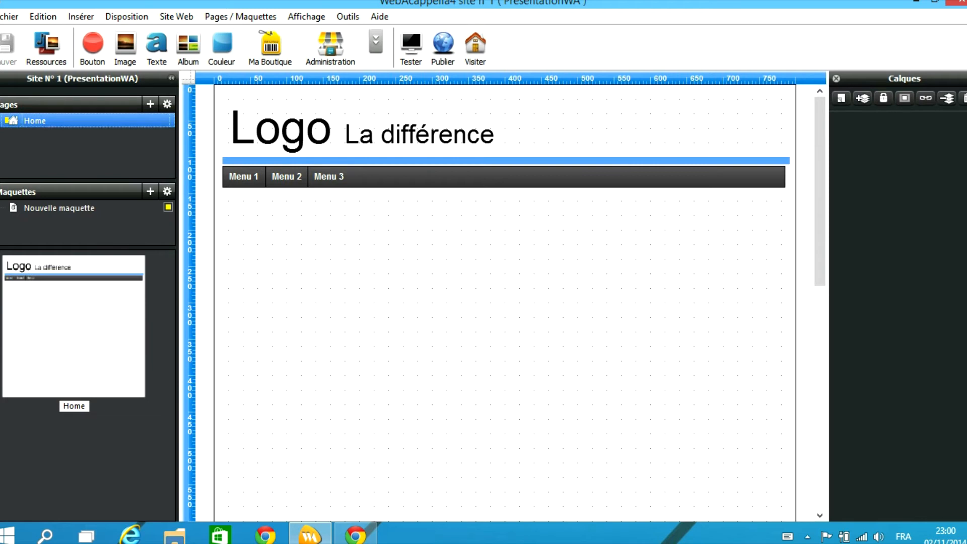
Add an empty 'Nouveau dossier' folder beside Home in the page list
right_click(40, 138)
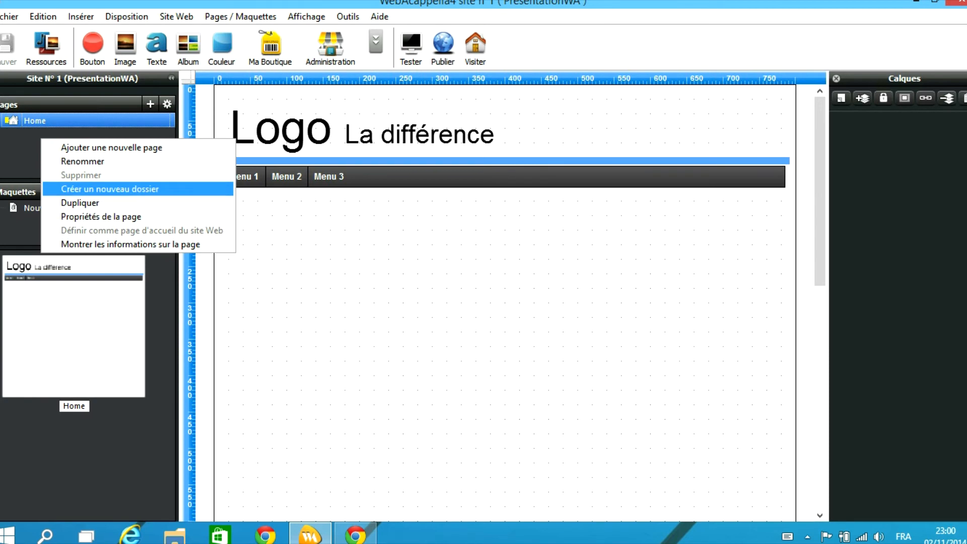
key("Return")
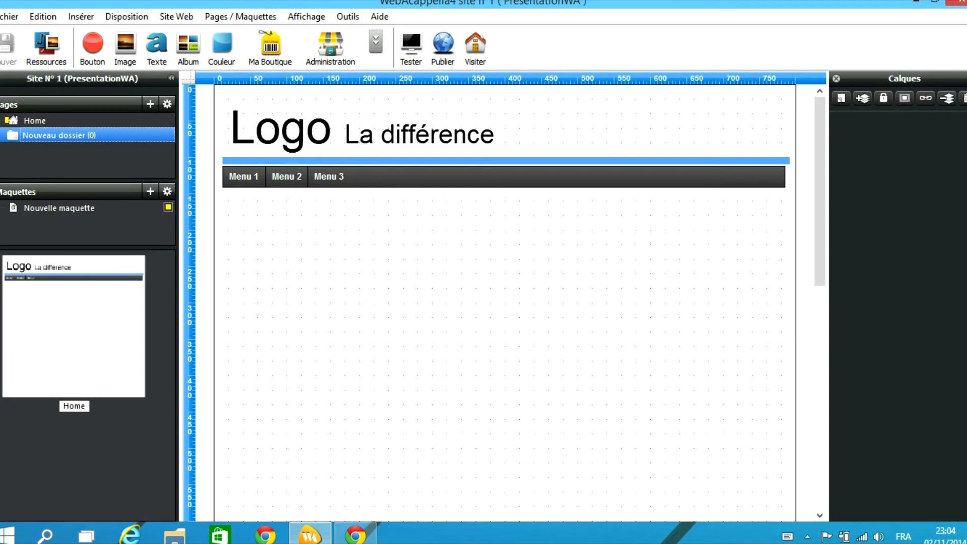
left_click(92, 48)
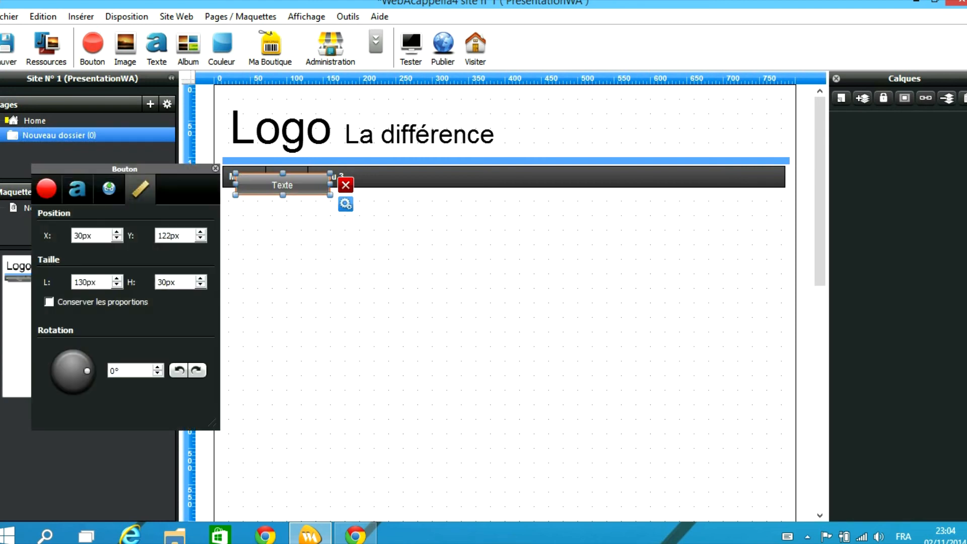
left_click_drag(282, 185, 363, 219)
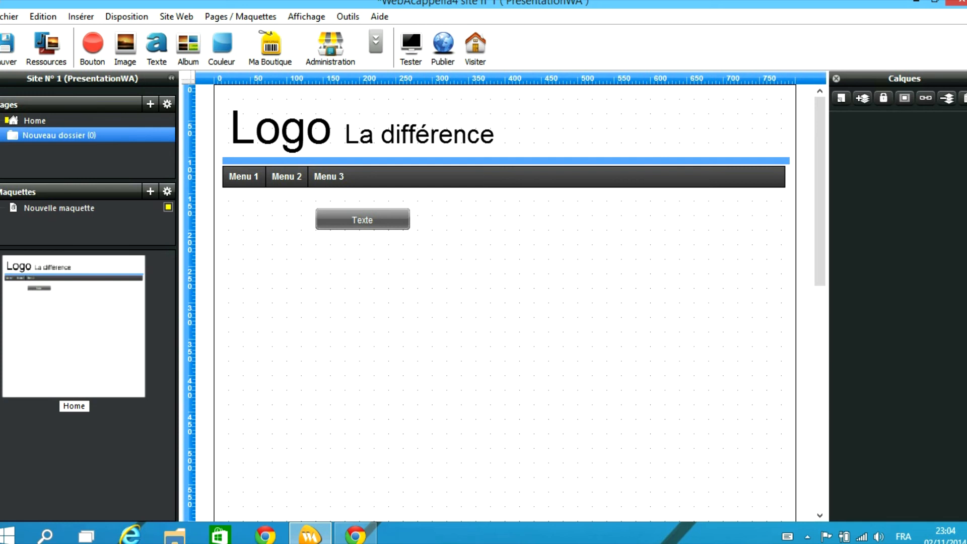
left_click(362, 220)
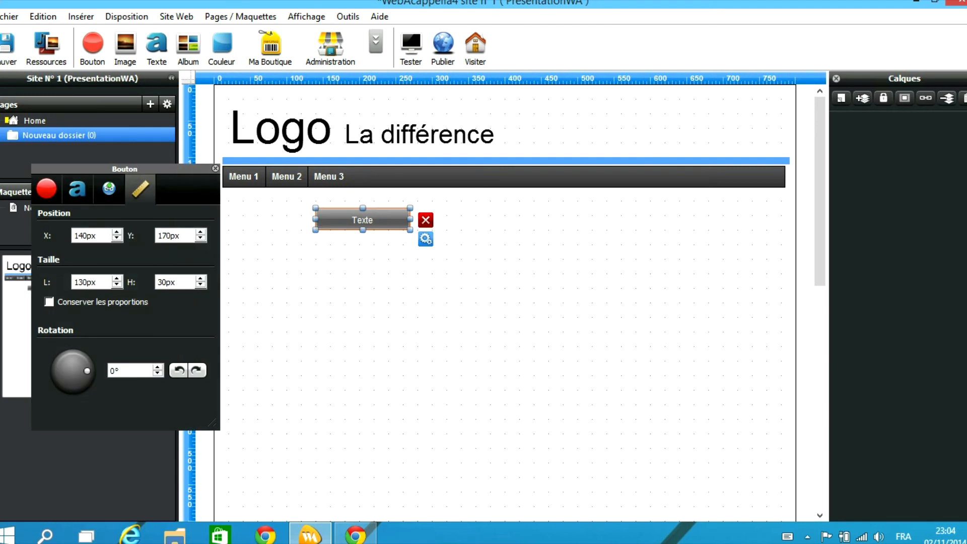
key("Delete")
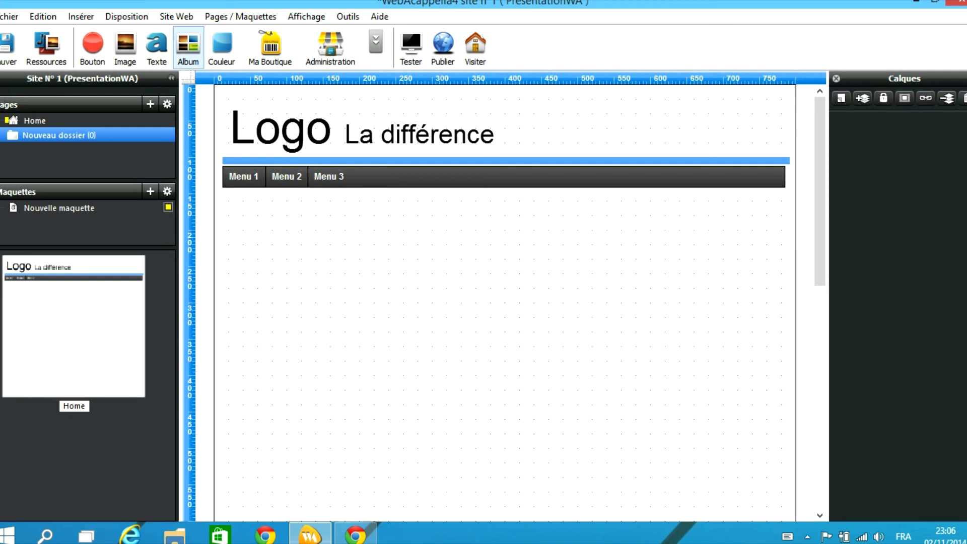
Put the PHP snippet setting $p = "C" into the website's HEAD code and close the properties
left_click(176, 17)
left_click(217, 34)
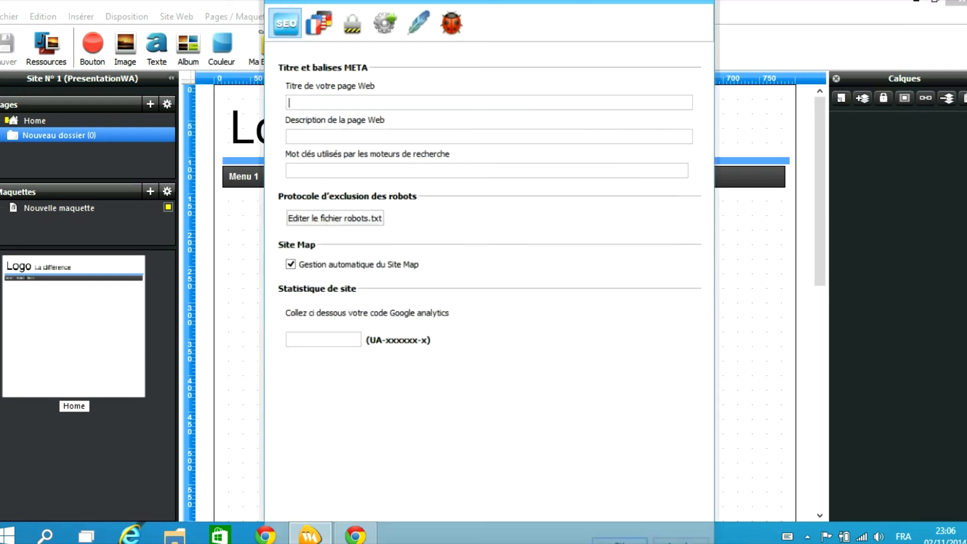
left_click(453, 33)
left_click(421, 33)
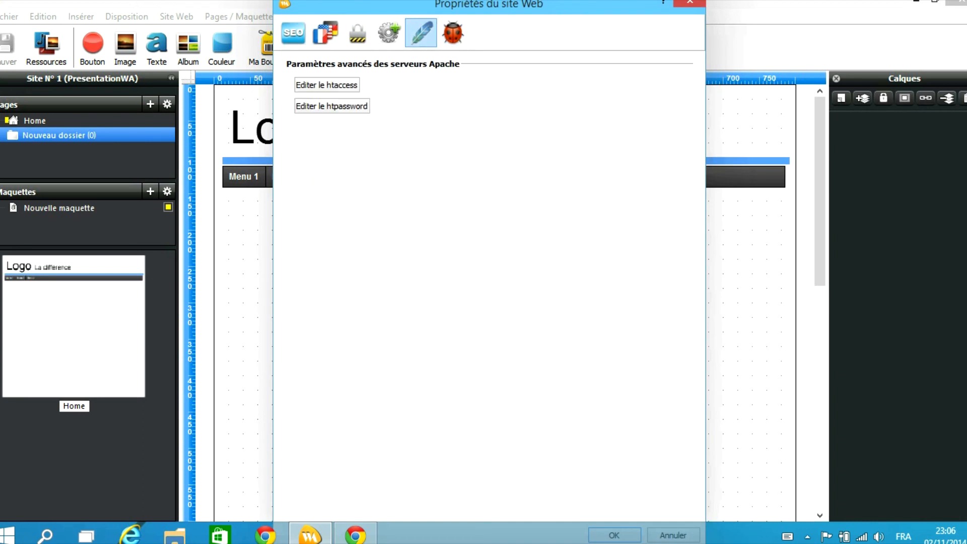
left_click(389, 33)
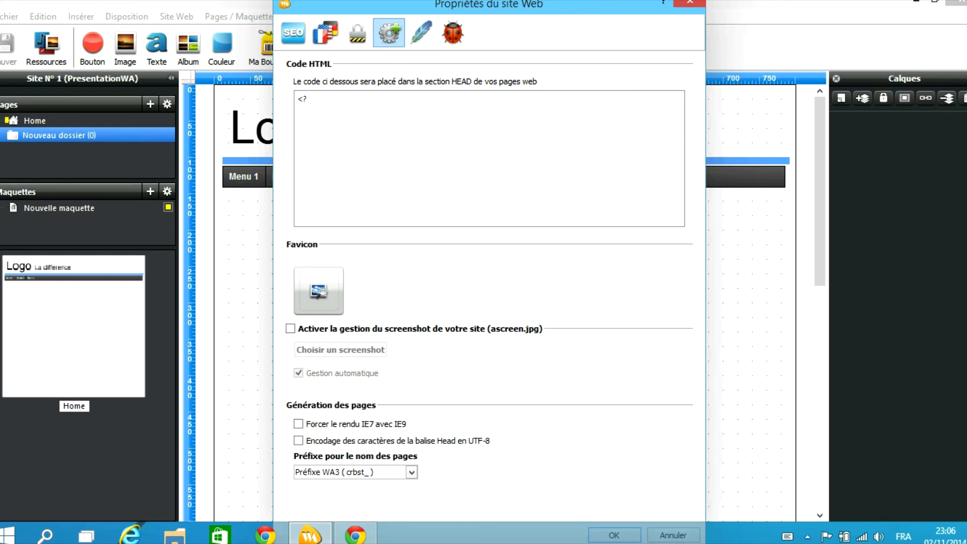
type("hp")
type(" $p = ")
type("\"C\"; ")
type("?>")
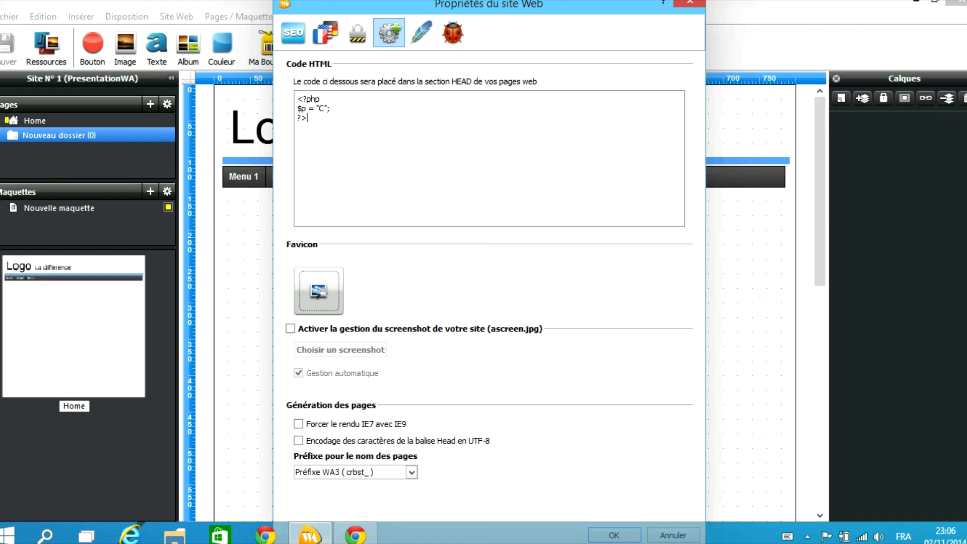
left_click(690, 2)
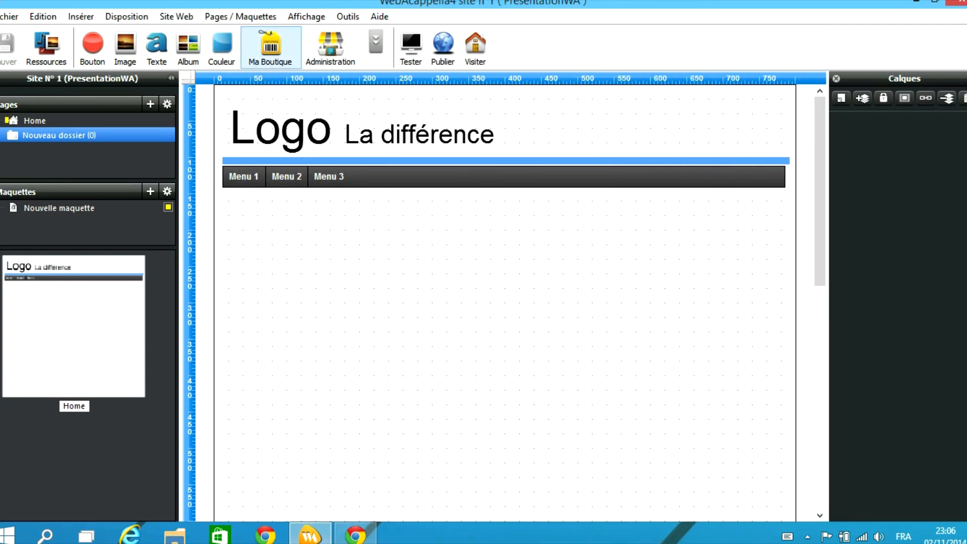
Review Home's page properties, cancel without changes, and bring up the insert-element menu
left_click(168, 105)
left_click(374, 80)
left_click(406, 80)
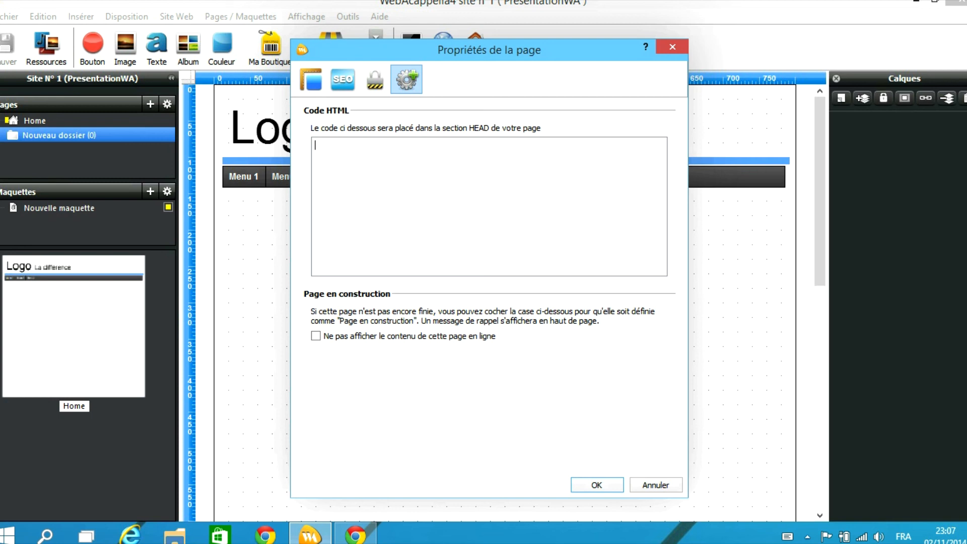
left_click(656, 485)
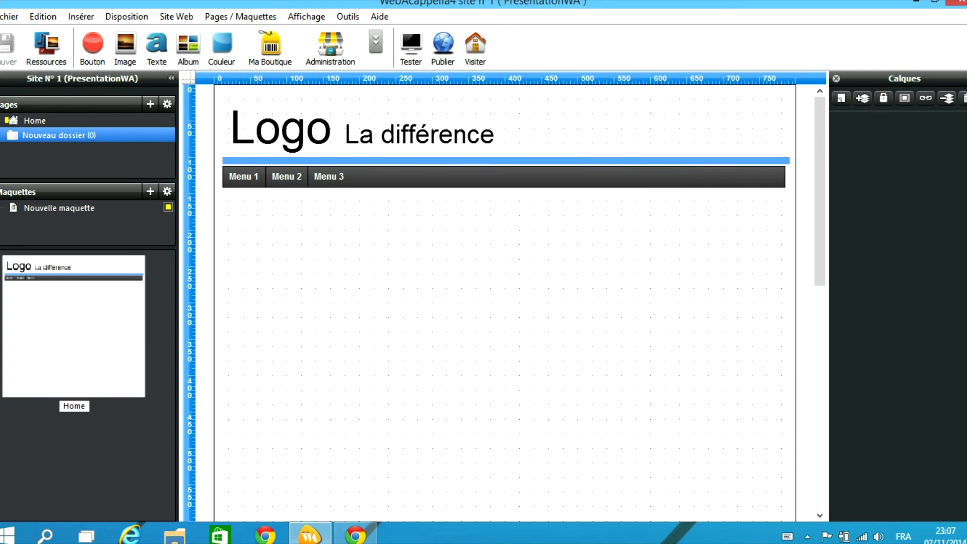
left_click(375, 41)
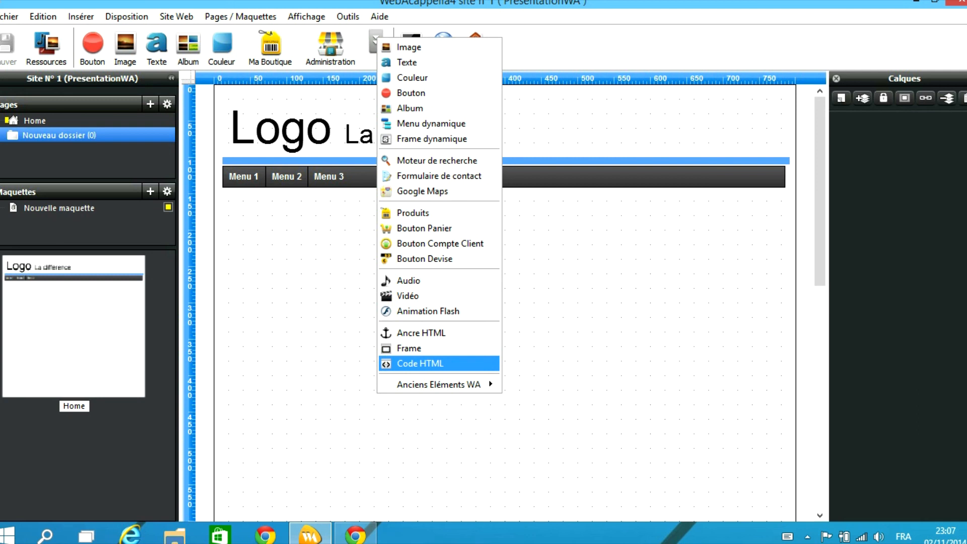
Insert a Code HTML element below the menu bar and open its code editing box
left_click(421, 363)
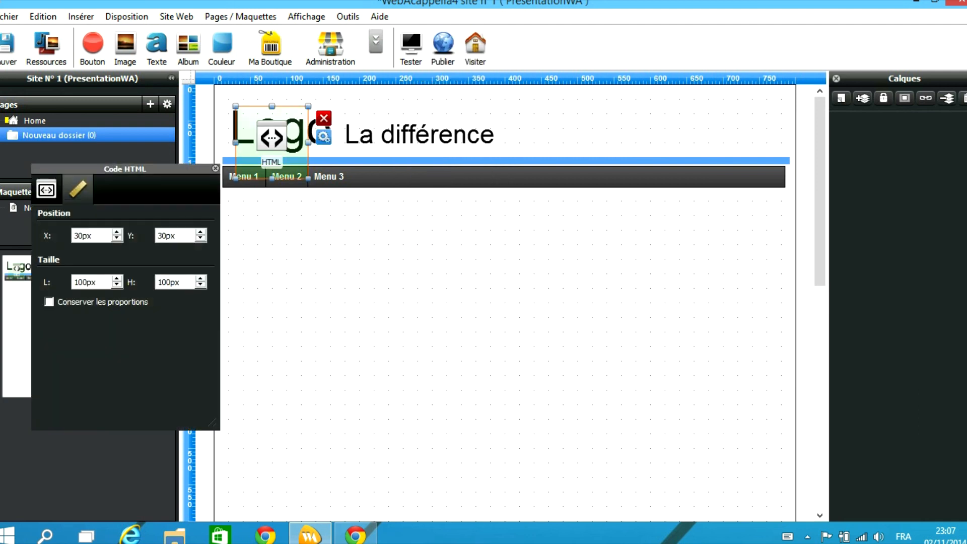
left_click_drag(272, 146, 564, 348)
left_click_drag(388, 380, 512, 267)
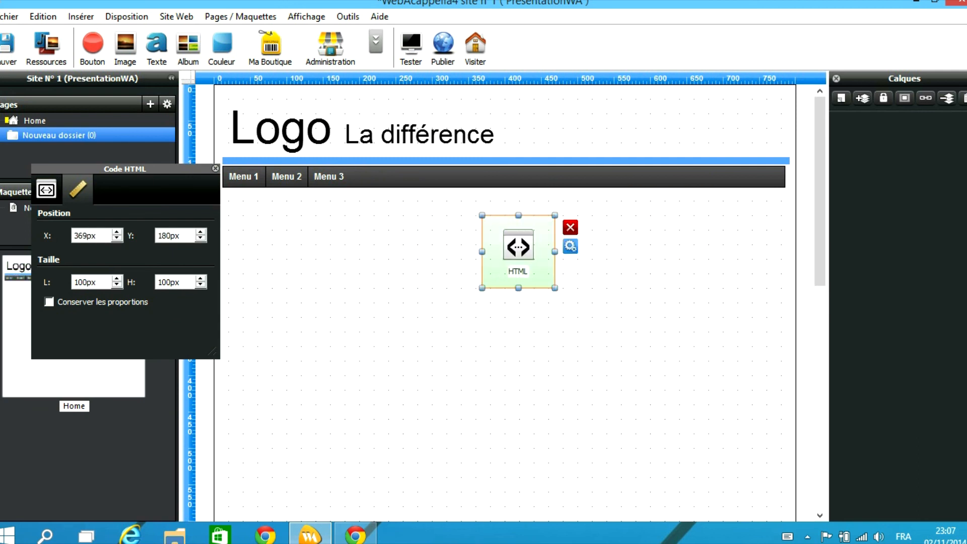
left_click(46, 189)
left_click(49, 321)
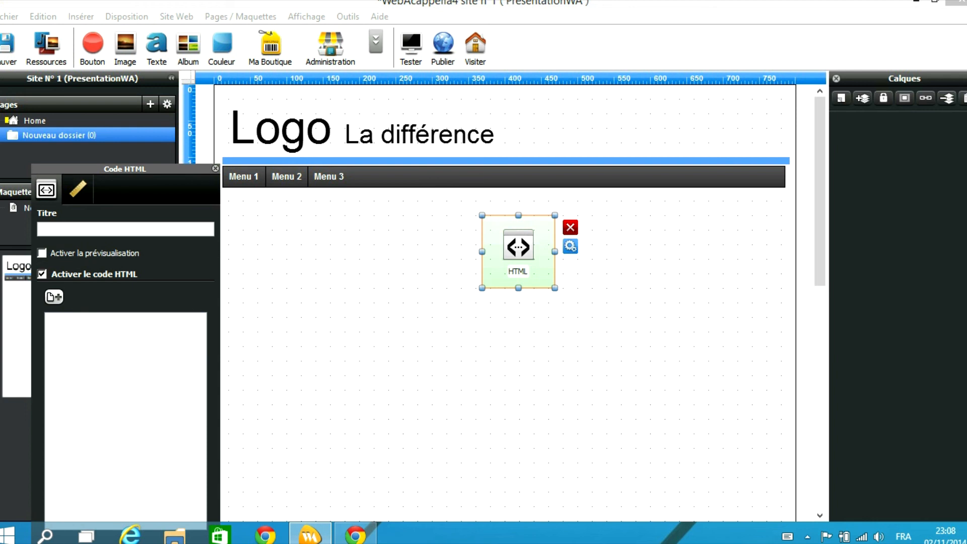
Nudge the HTML element lower, then open Home's page properties at the HEAD code settings
key("Escape")
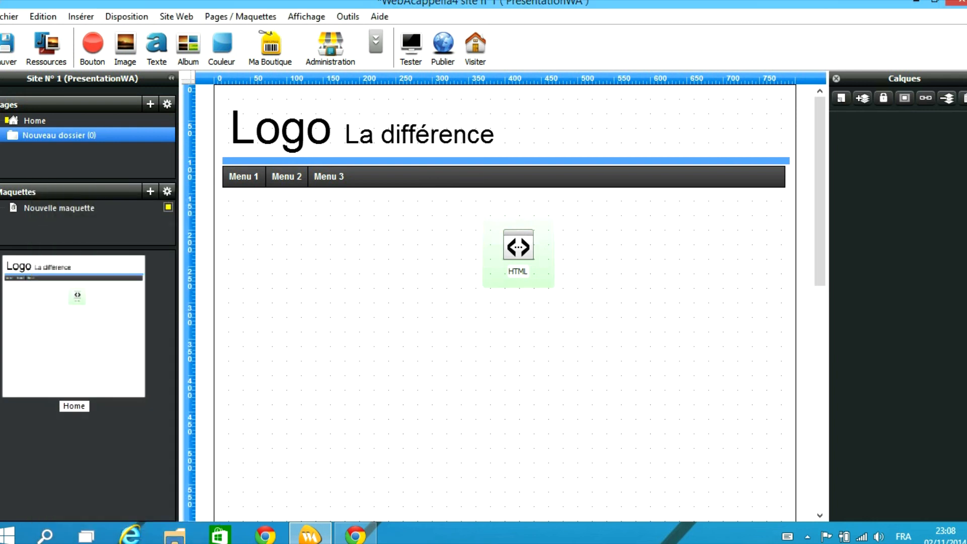
left_click_drag(518, 249, 540, 316)
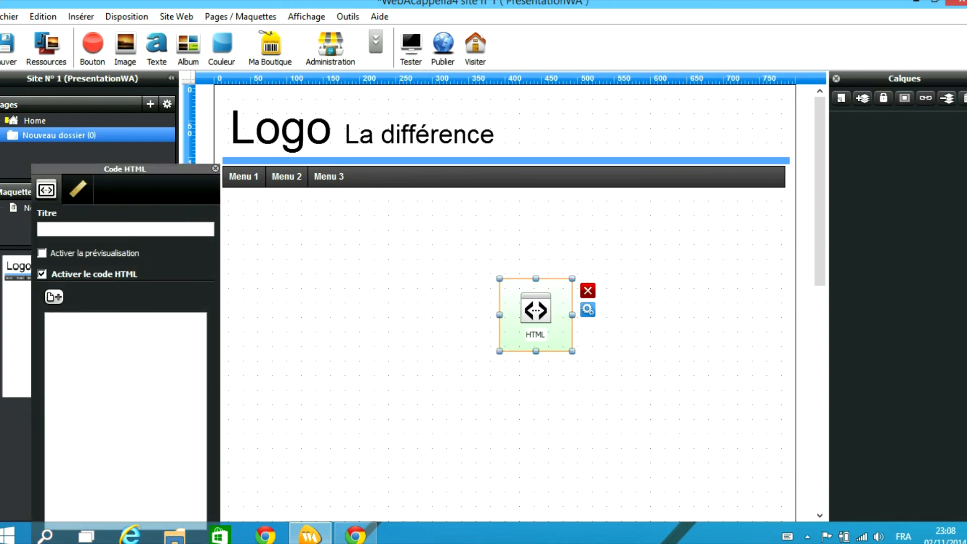
double_click(453, 322)
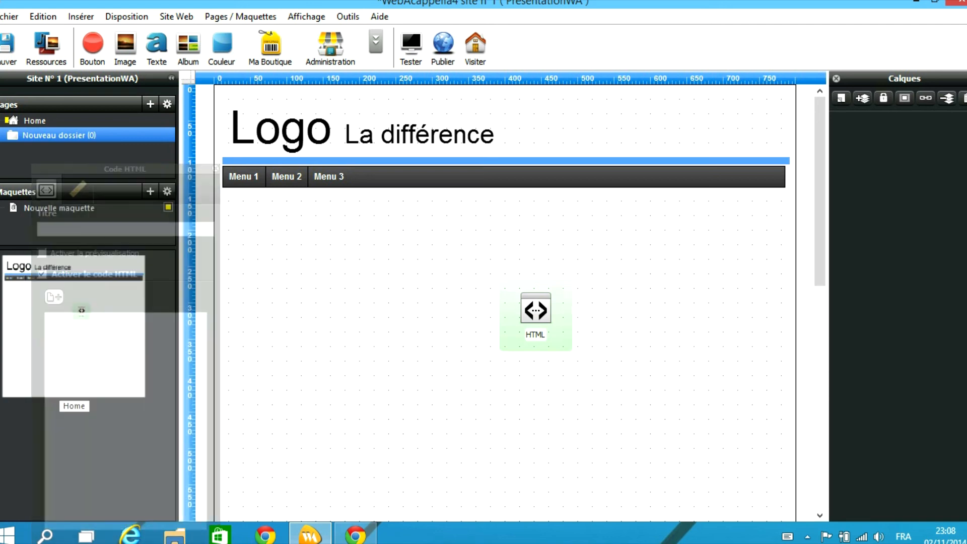
left_click(406, 79)
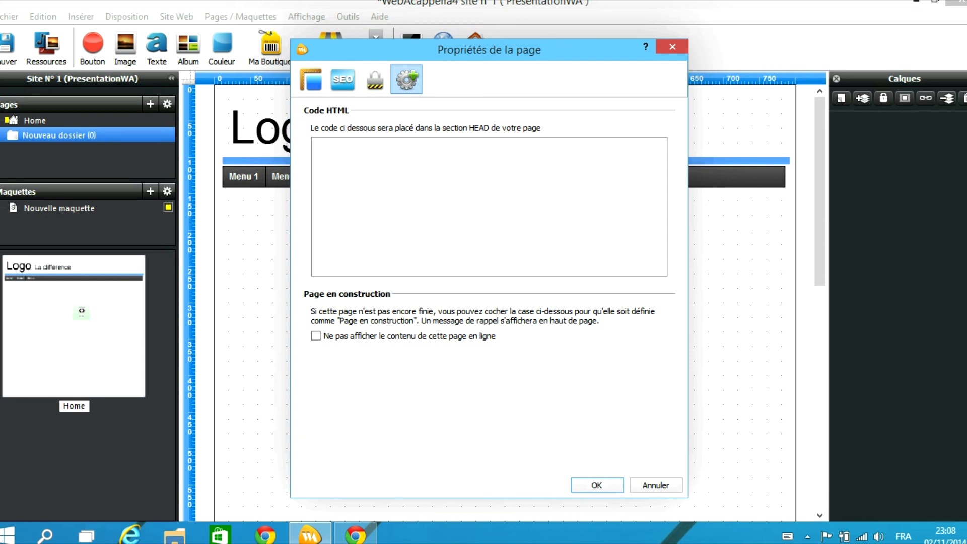
Confirm the Home page properties with OK, leaving header and HTML element in place
left_click(597, 484)
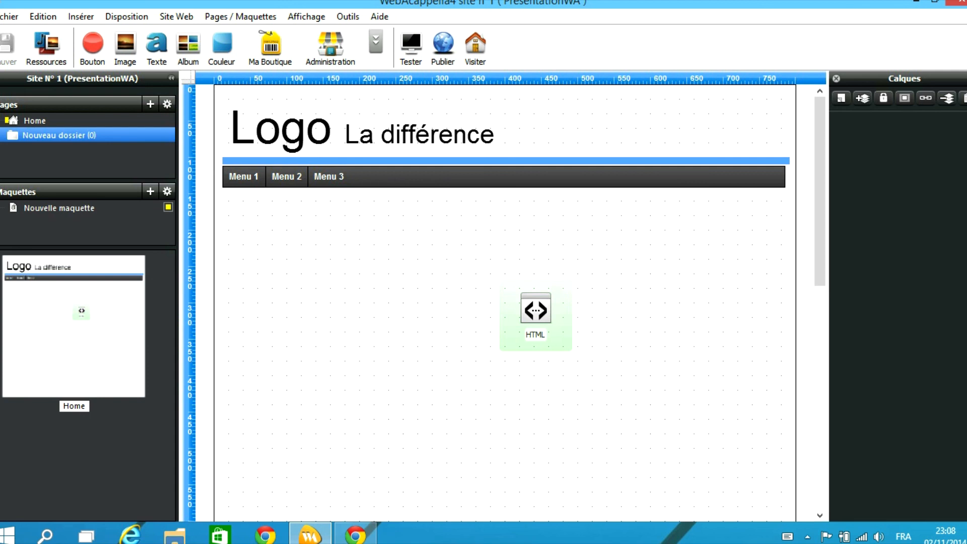
left_click(35, 121)
key("super")
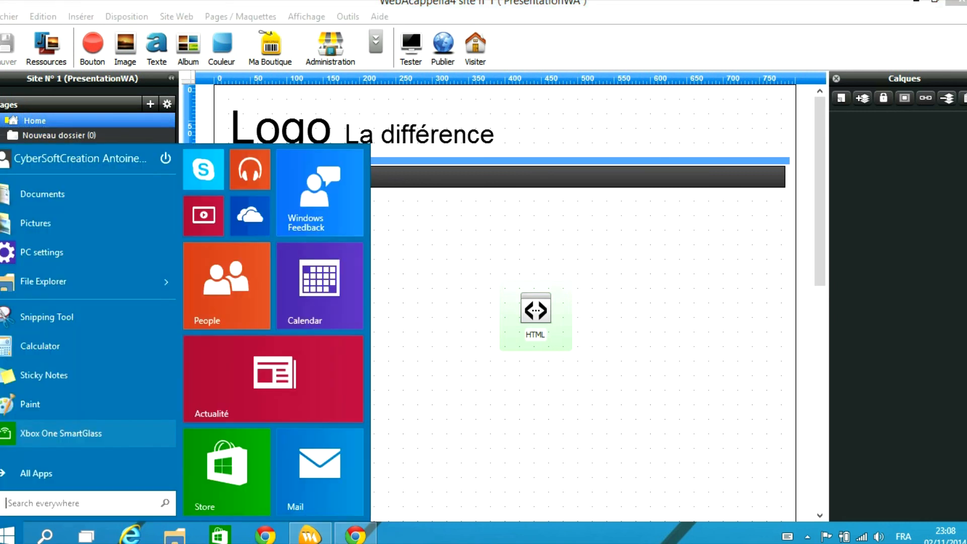
key("super")
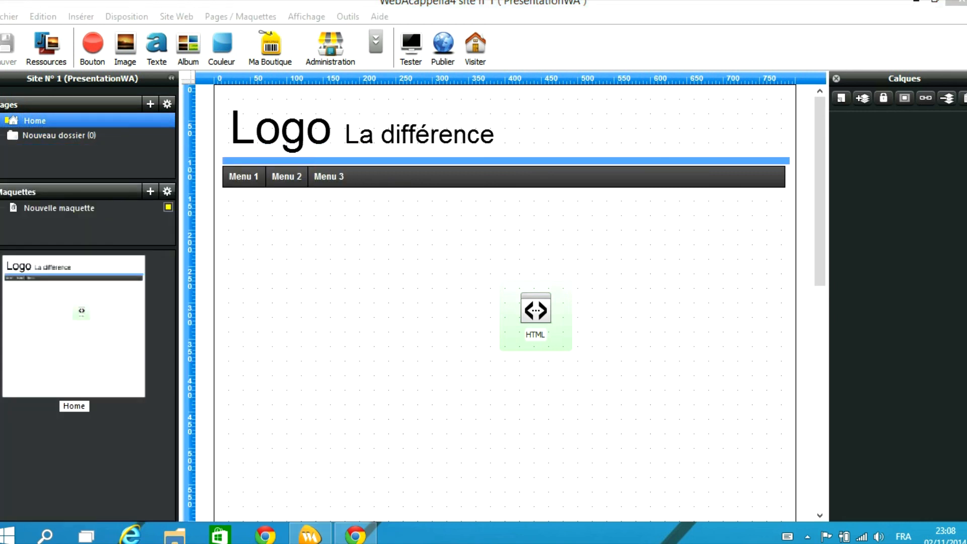